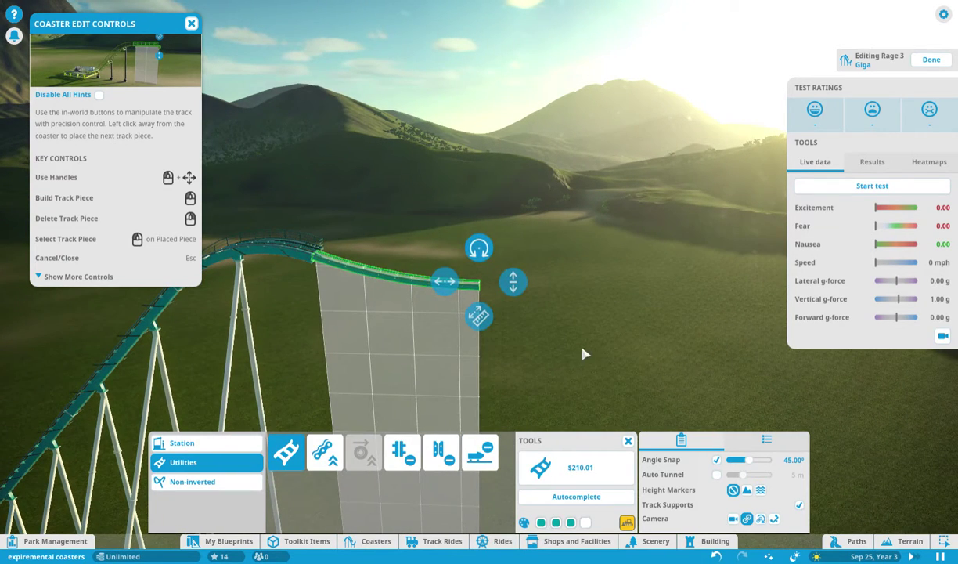
- Place two track pieces past the crest so the first drop levels out near the ground
left_click(339, 369)
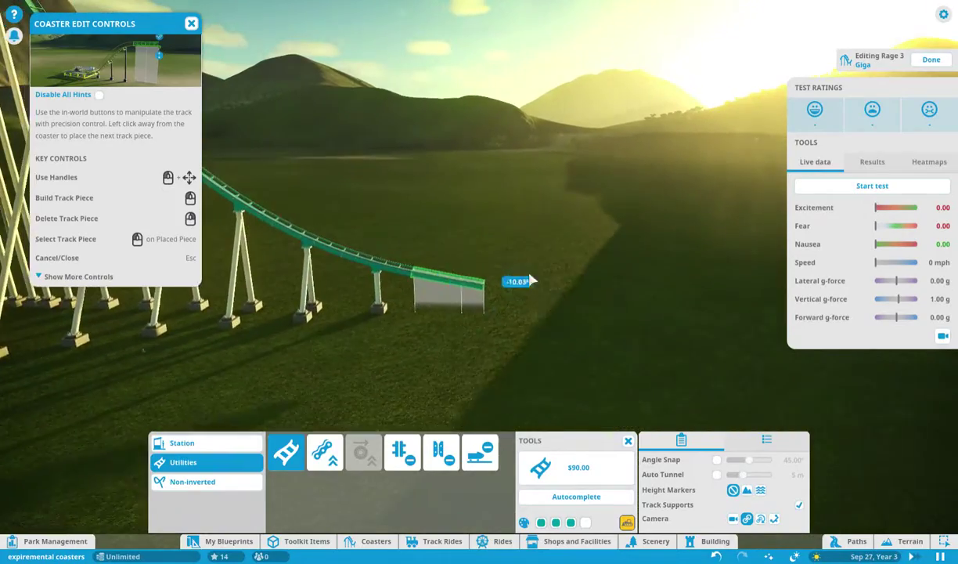
left_click(531, 280)
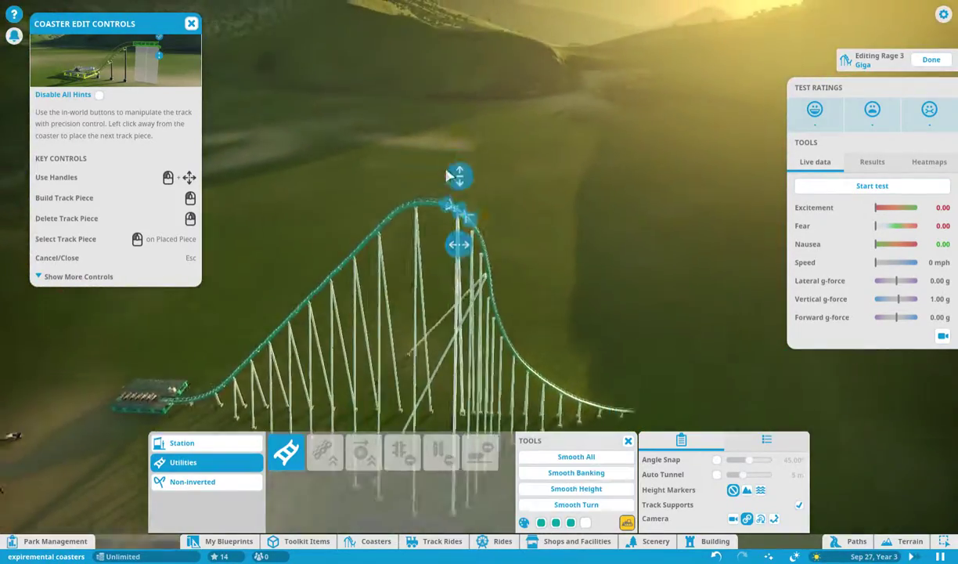
- Start the test run and build a second tall hill, reshaping its last piece into a steeper curve
left_click(593, 464)
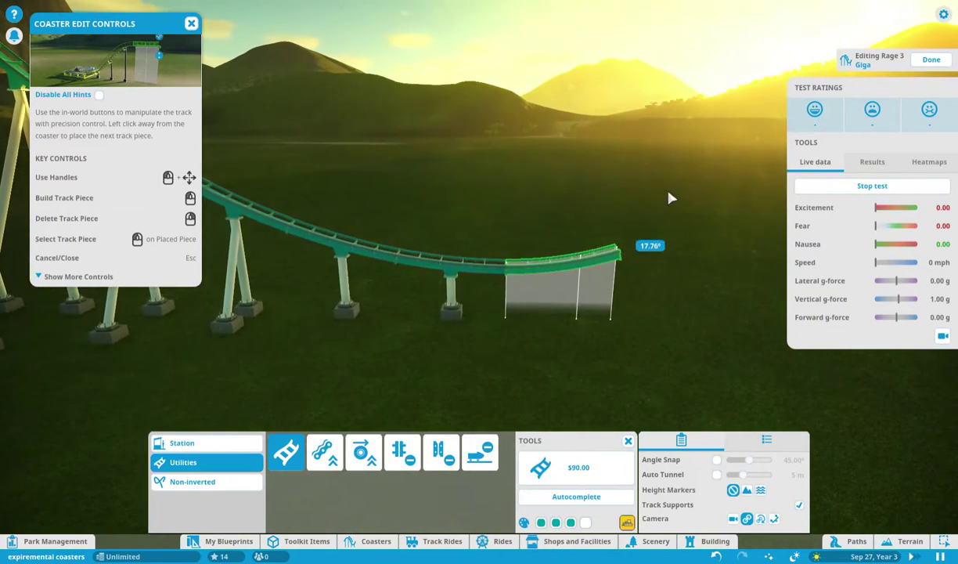
mouse_move(537, 281)
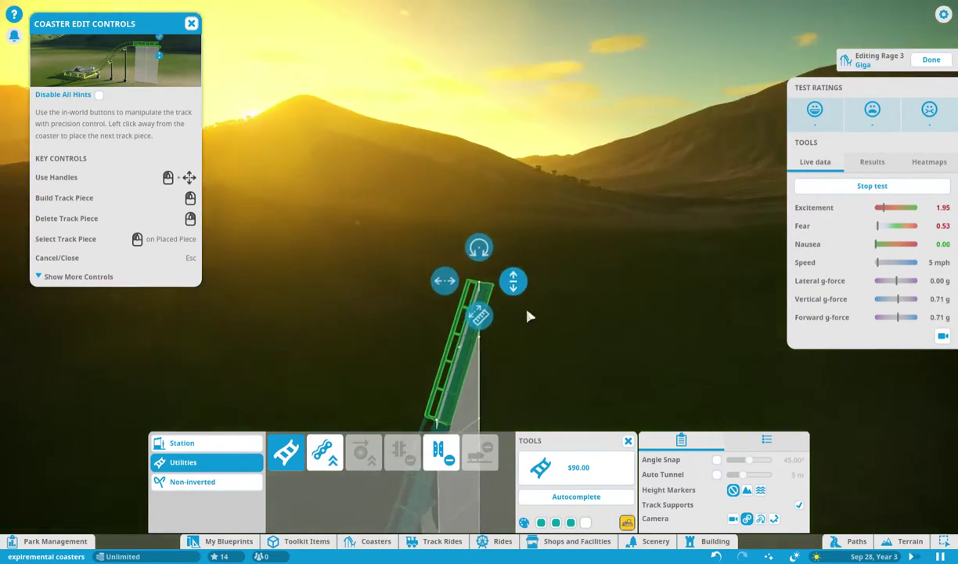
left_click(572, 309)
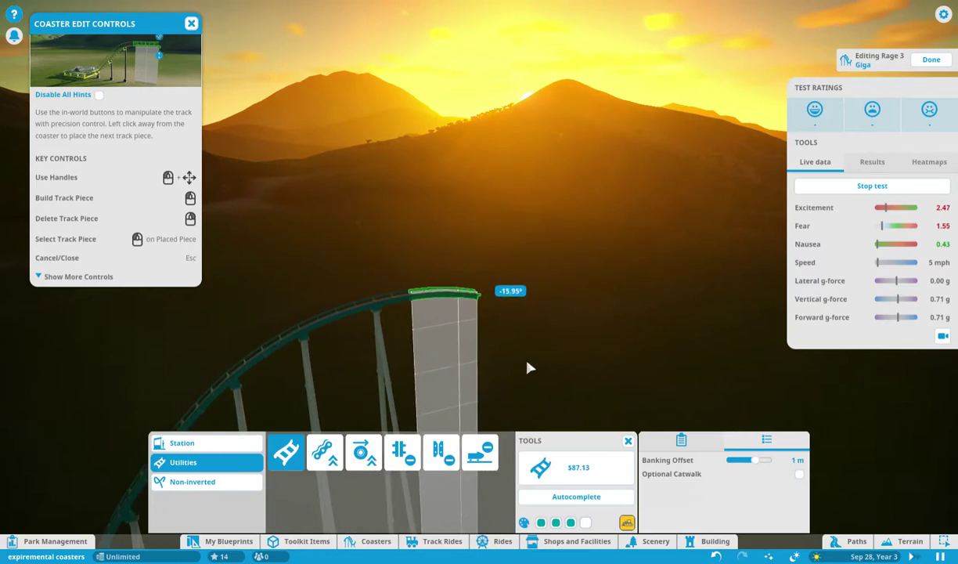
left_click(505, 291)
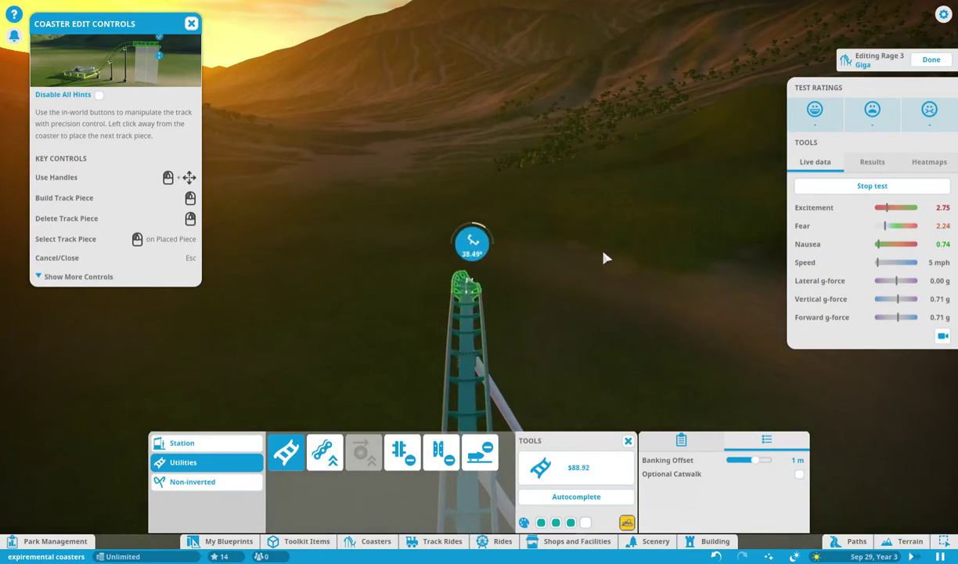
left_click(606, 258)
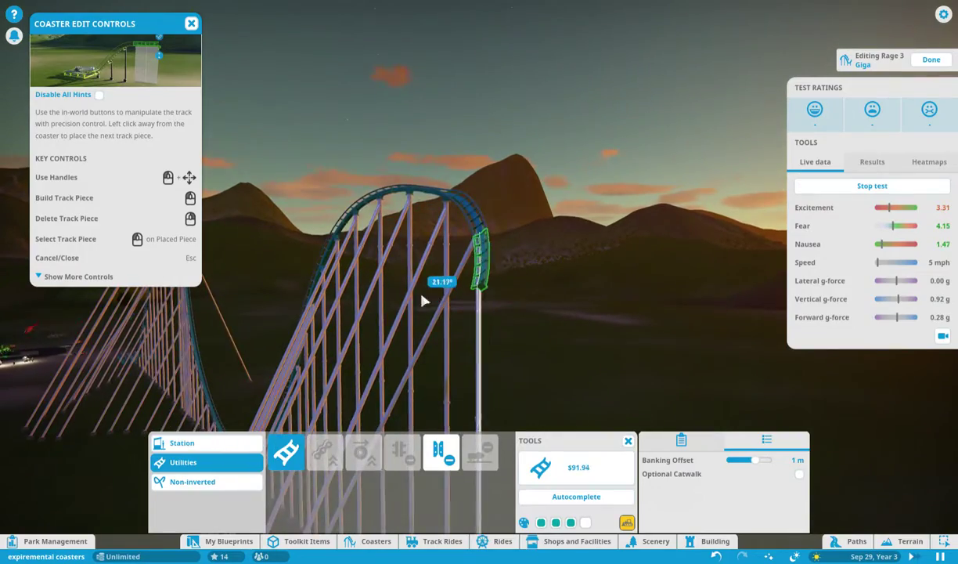
left_click(422, 301)
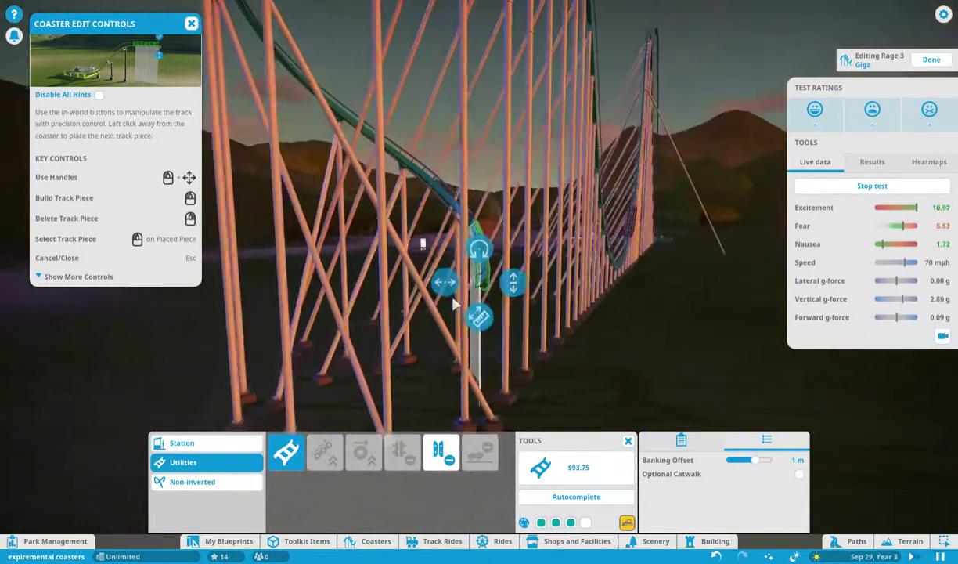
mouse_move(479, 249)
left_mouse_down()
mouse_move(469, 270)
mouse_move(486, 256)
mouse_move(515, 276)
mouse_move(548, 269)
mouse_move(565, 236)
mouse_move(541, 262)
left_mouse_up()
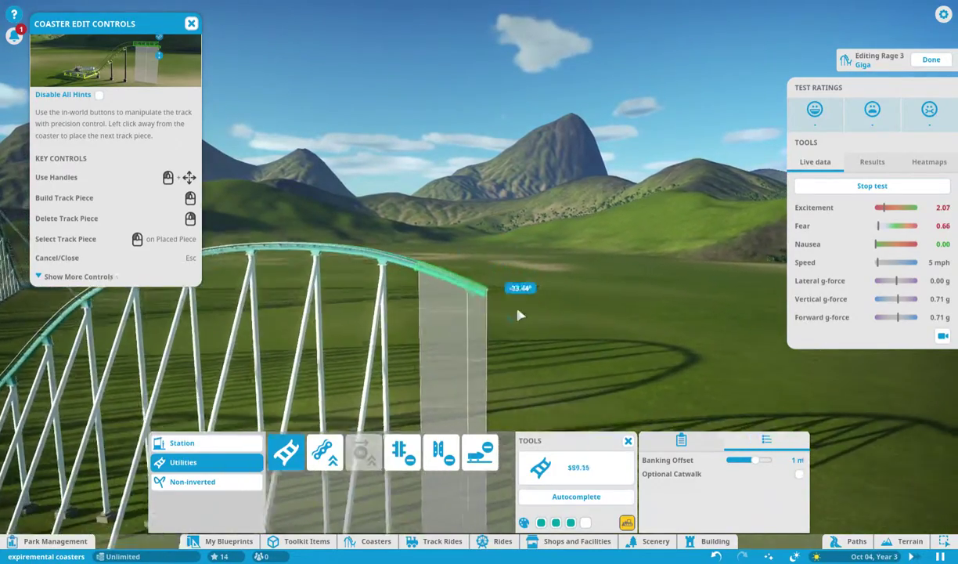
- Pull the track end down into a long descending hill piece and smooth the entire track
left_click_drag(543, 317, 532, 292)
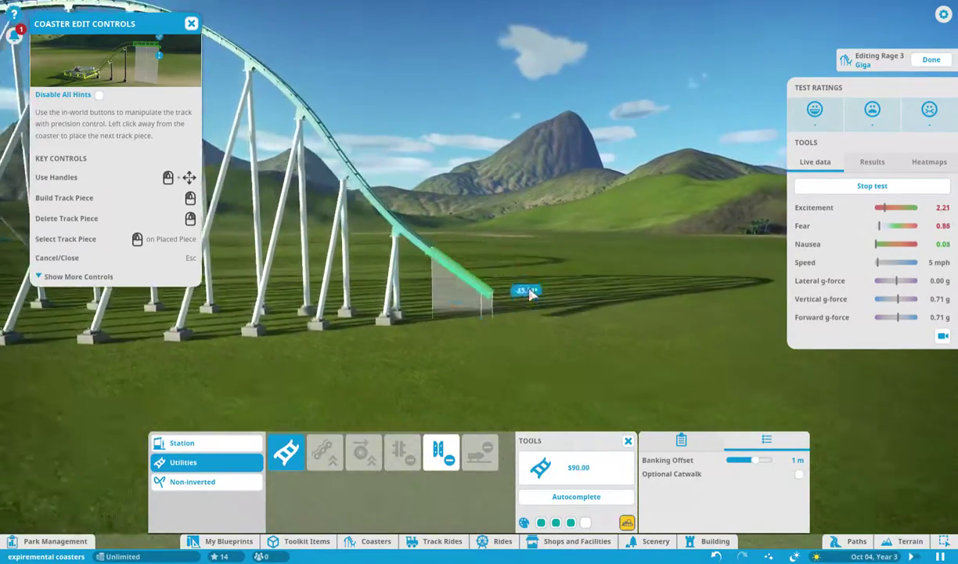
left_click(558, 256)
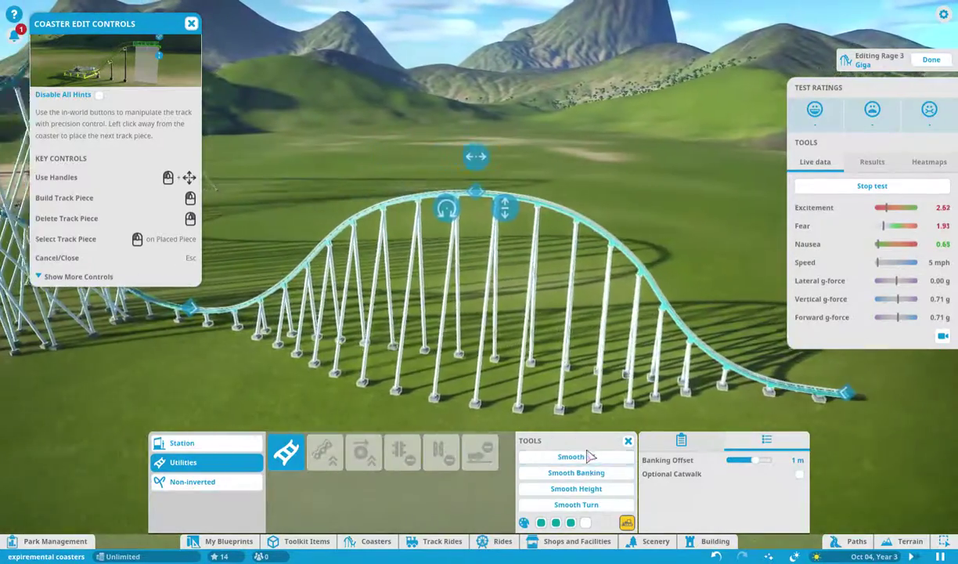
left_click(592, 457)
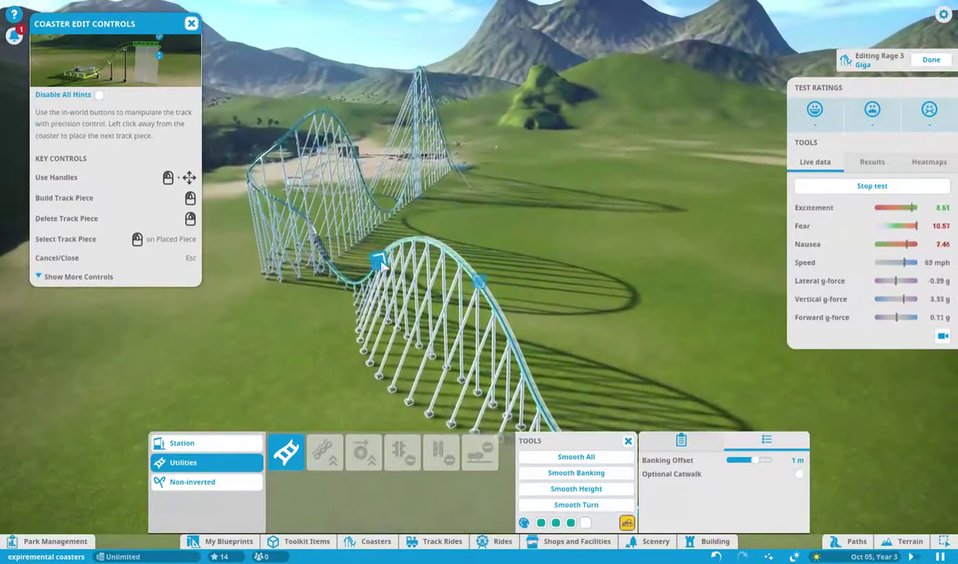
left_click(577, 459)
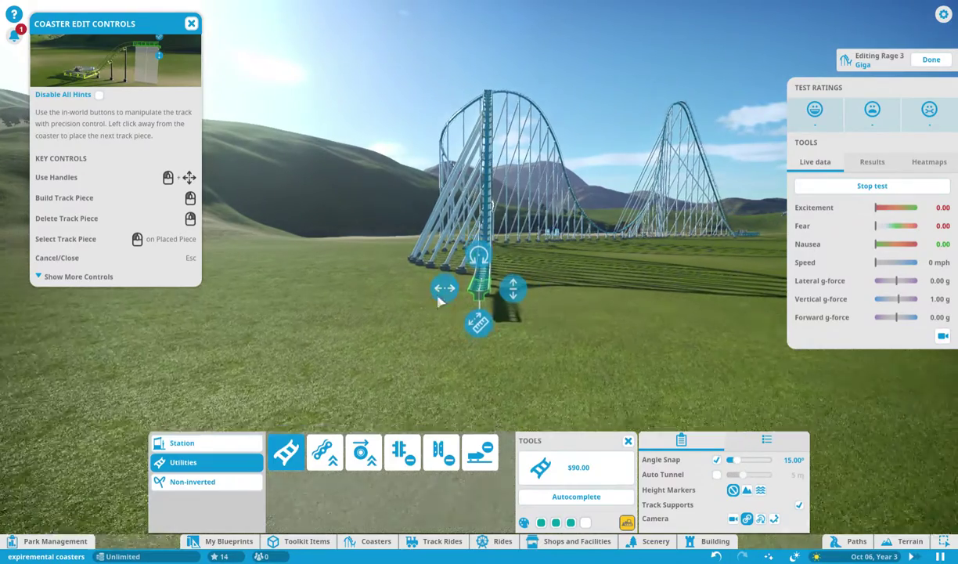
- Curve the last piece sideways to 45° and change its angle from -45° to 30°
mouse_move(440, 301)
left_mouse_down()
mouse_move(572, 302)
mouse_move(590, 269)
mouse_move(497, 259)
mouse_move(513, 274)
mouse_move(566, 269)
mouse_move(453, 249)
mouse_move(470, 259)
left_mouse_up()
key("e")
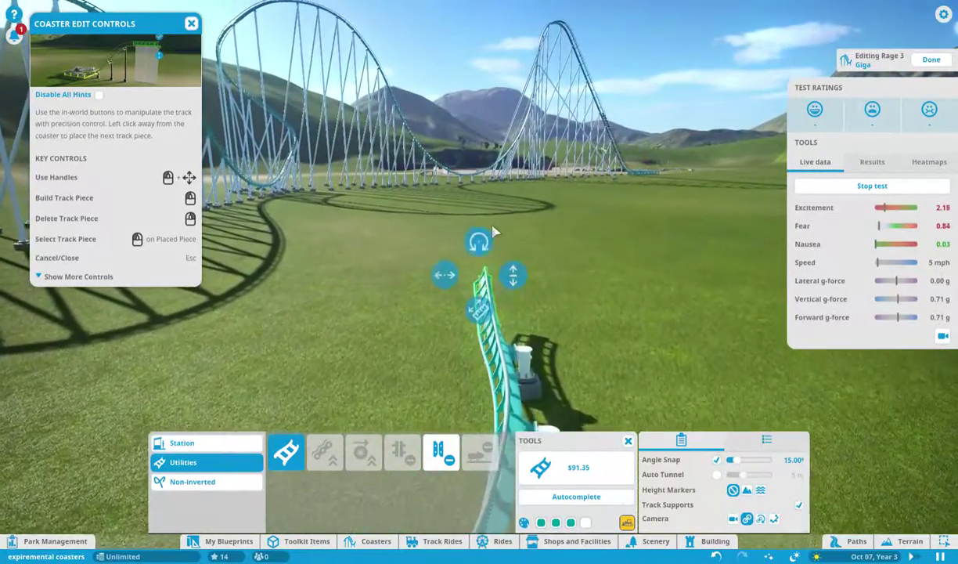
left_click_drag(479, 246, 521, 243)
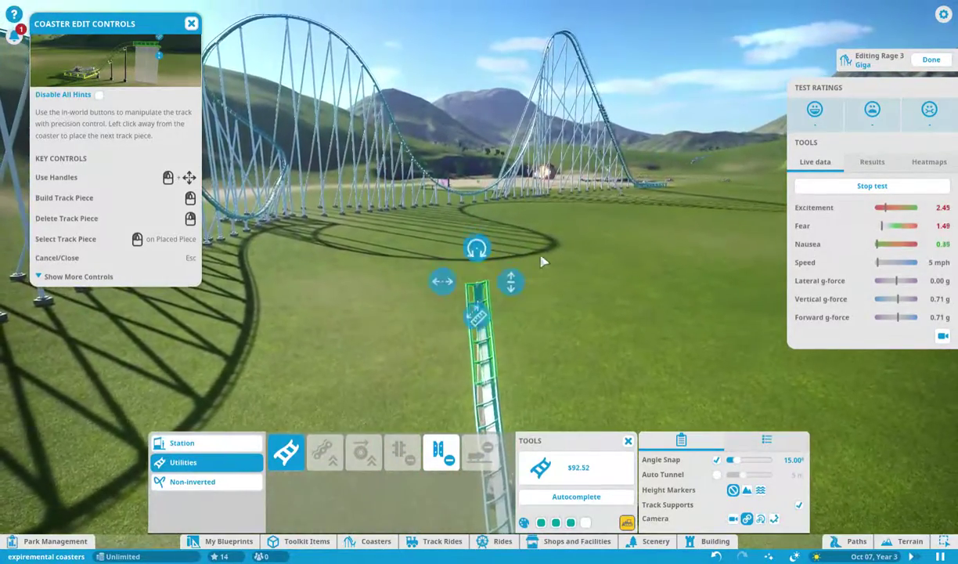
key("e")
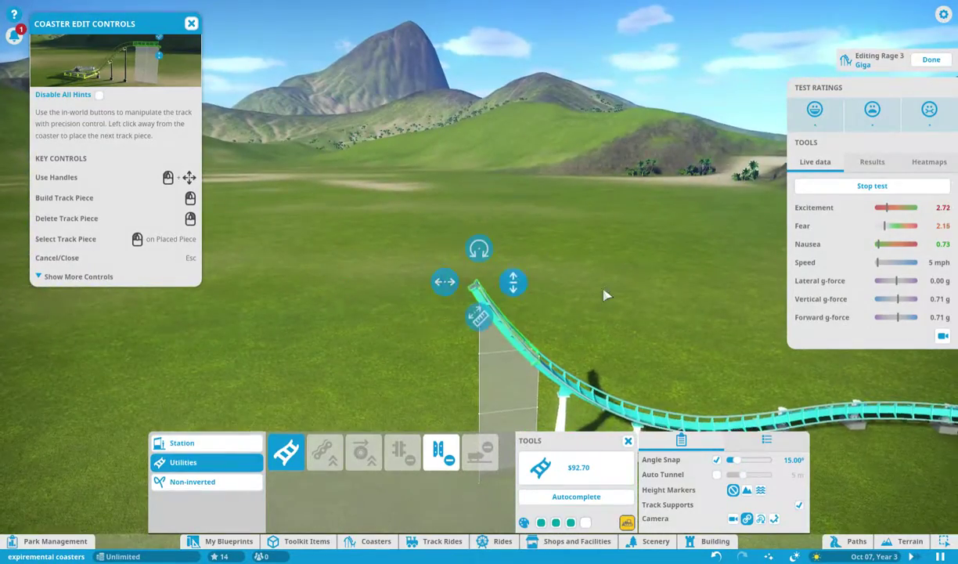
key("e")
- Turn off Angle Snap and bend the new piece down toward the ground
left_click(716, 461)
key("e")
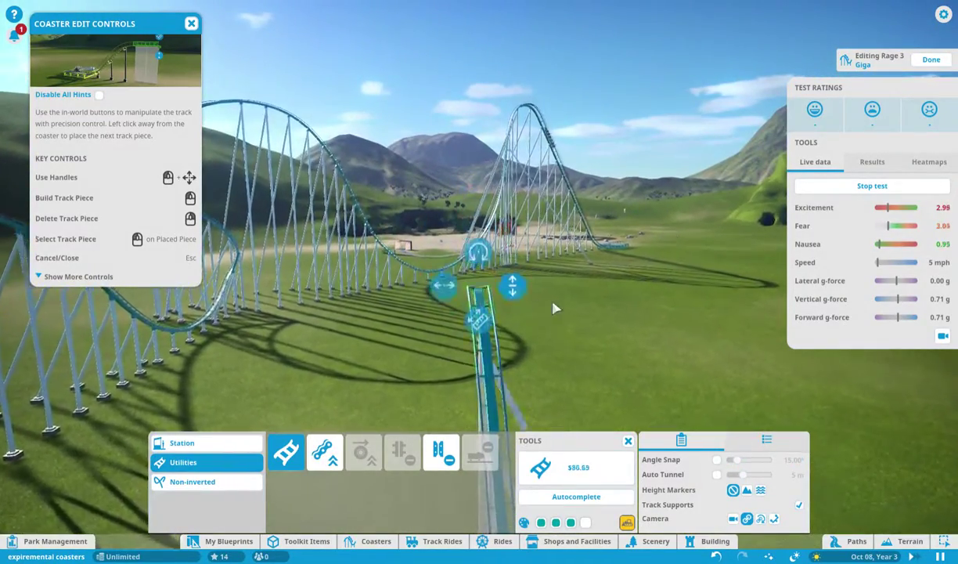
key("e")
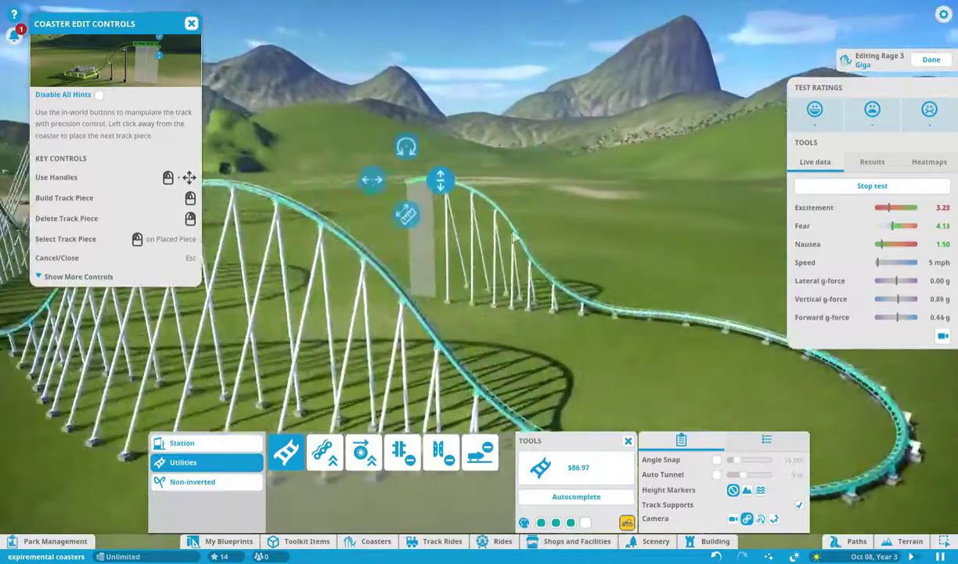
key("e")
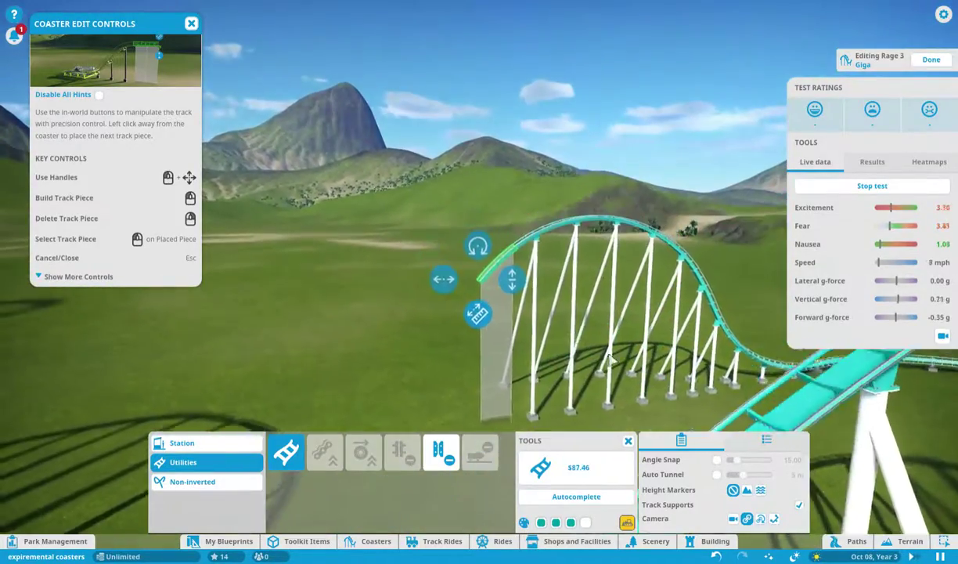
mouse_move(498, 304)
left_mouse_down()
mouse_move(497, 282)
mouse_move(524, 228)
left_mouse_up()
key("e")
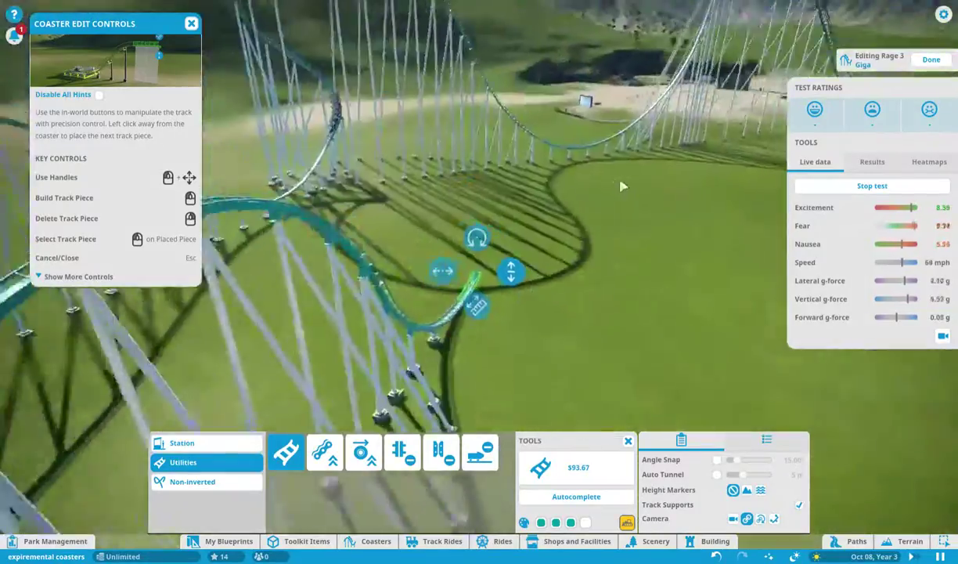
scroll(595, 219, "up", 5)
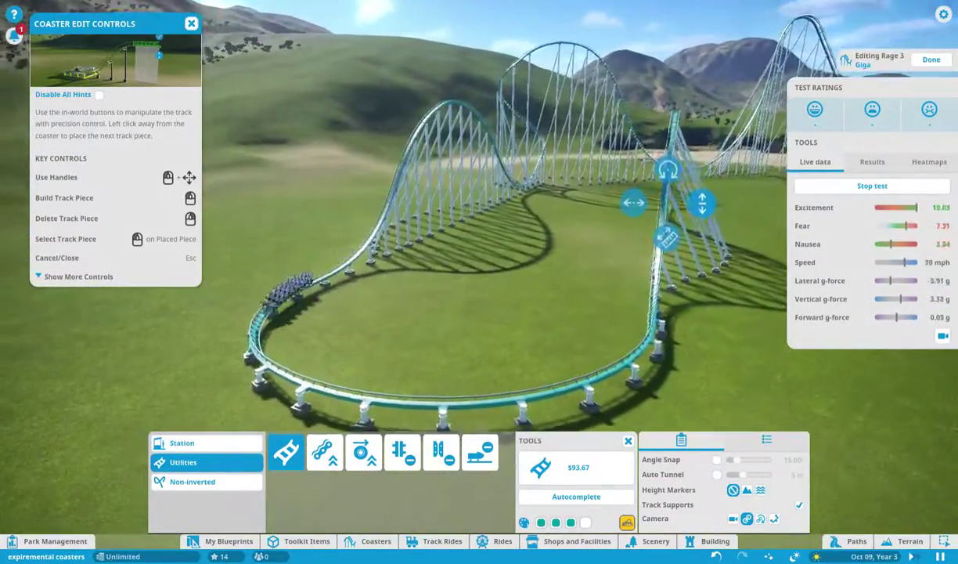
key("q")
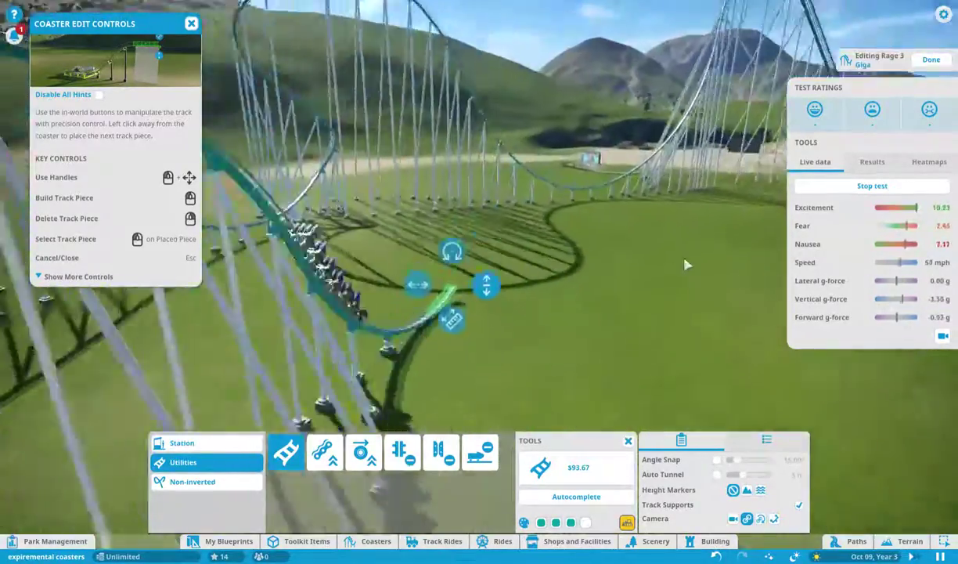
key("e")
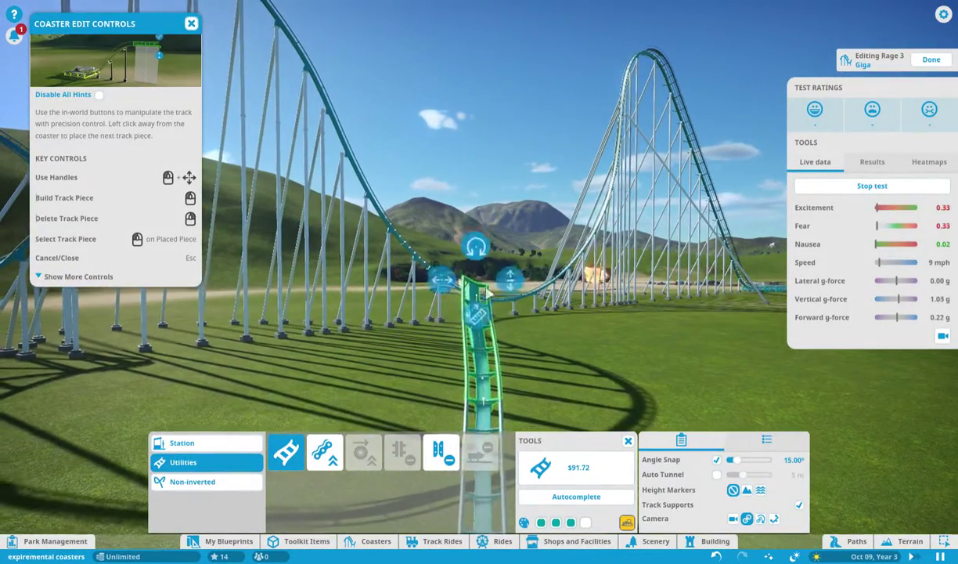
- Tilt the track end beside the loop down to -15° and bend it into a curve
key("e")
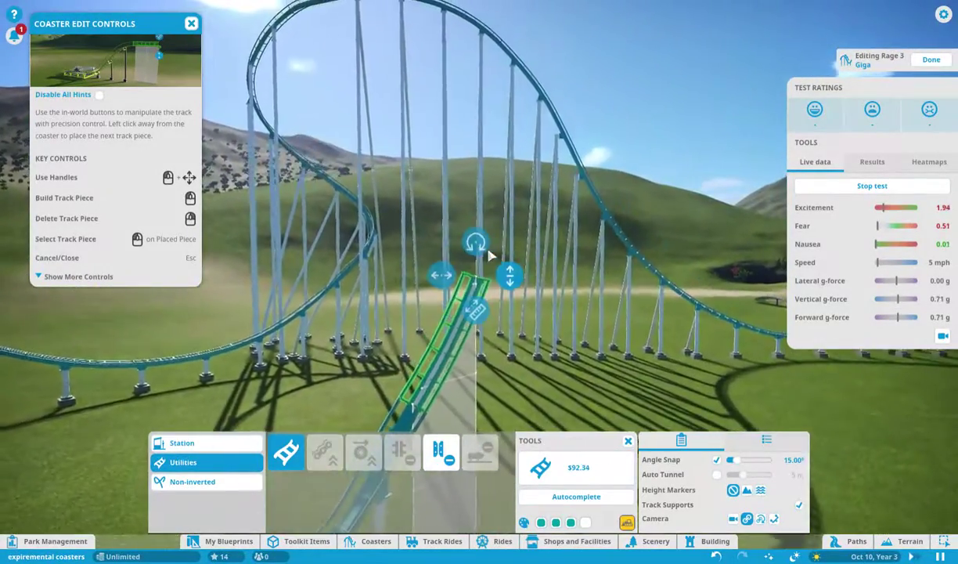
key("e")
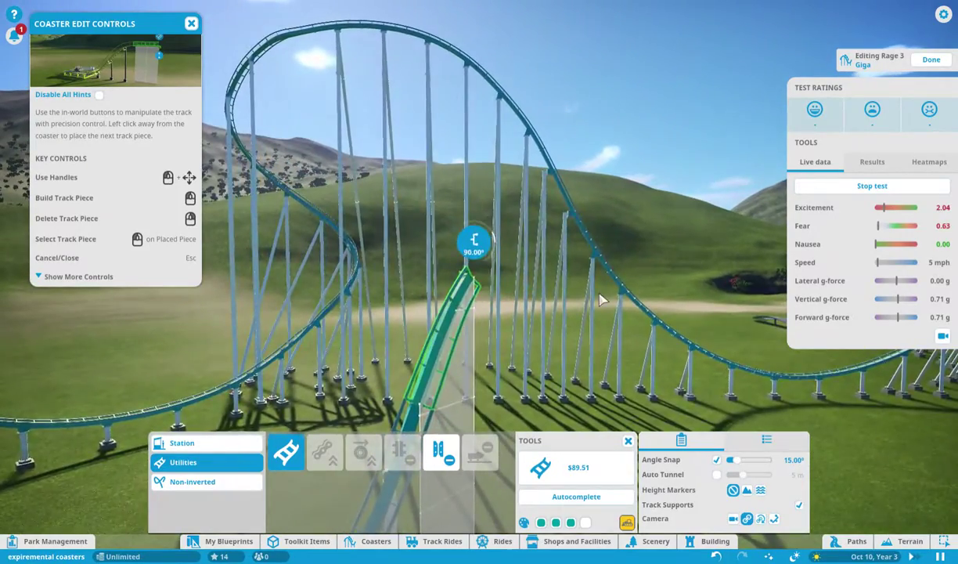
key("e")
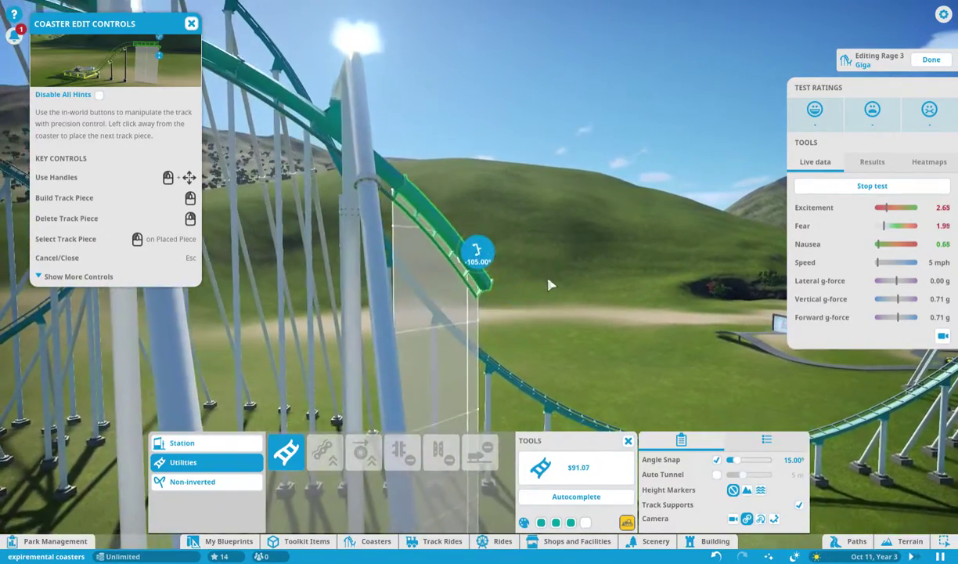
key("e")
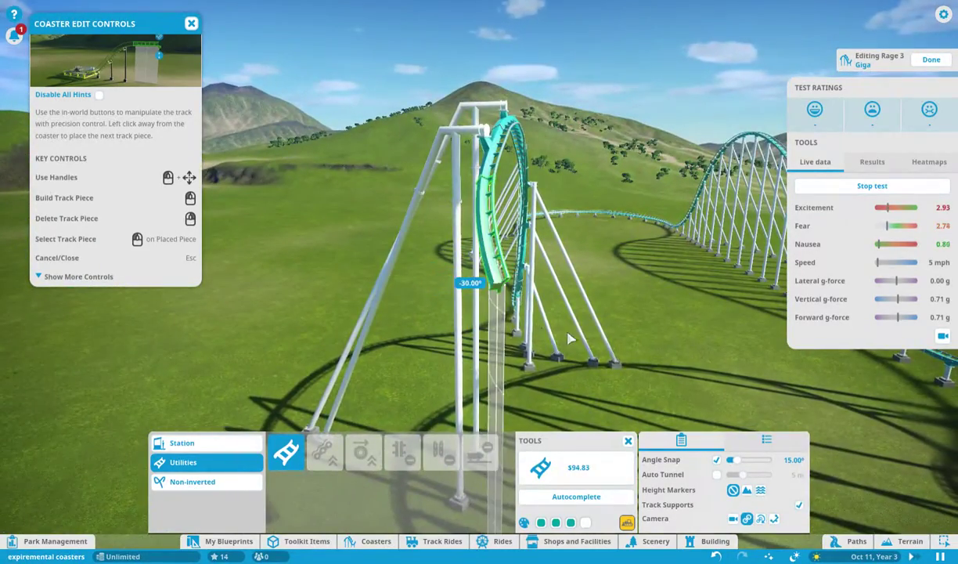
scroll(631, 354, "up", 3)
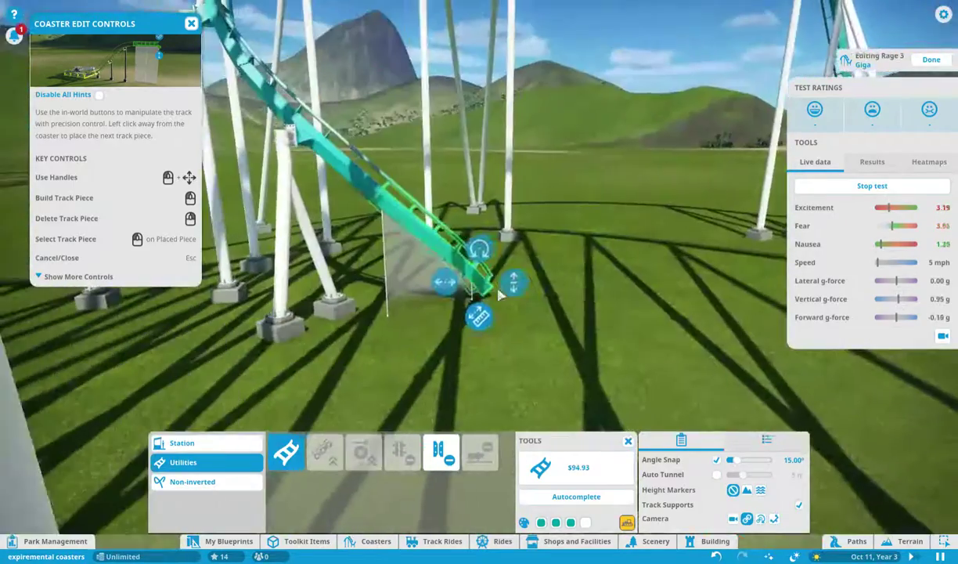
left_click_drag(482, 263, 563, 211)
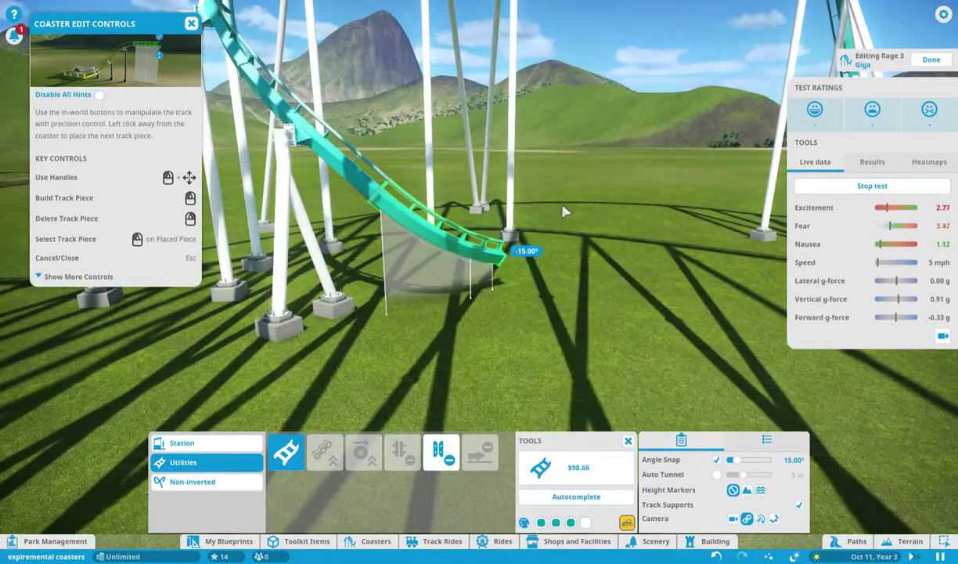
mouse_move(443, 282)
left_mouse_down()
mouse_move(579, 280)
mouse_move(487, 315)
left_mouse_up()
scroll(570, 248, "down", 5)
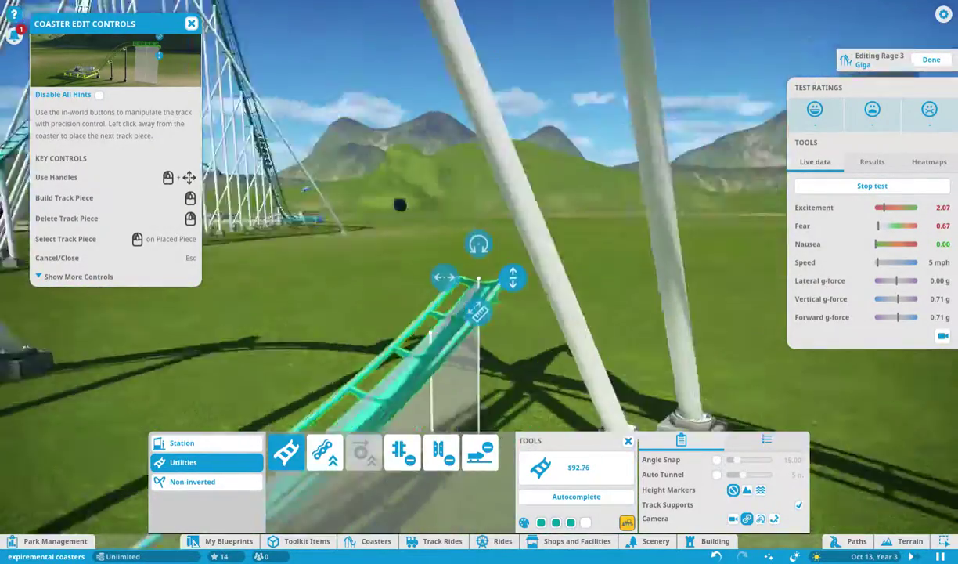
- Level the track end, bank it to -30°, and build the curved piece
left_click_drag(515, 283, 635, 300)
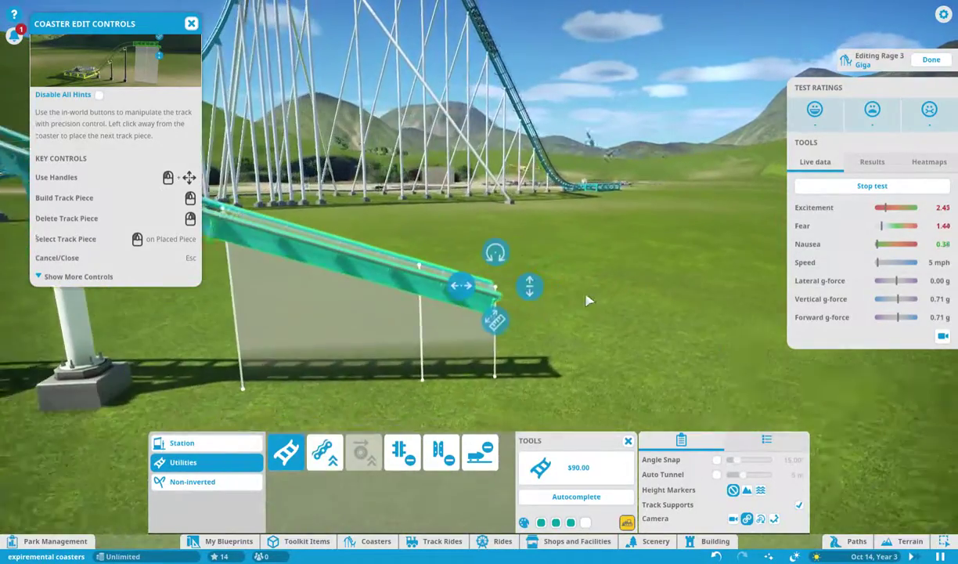
left_click_drag(520, 305, 519, 305)
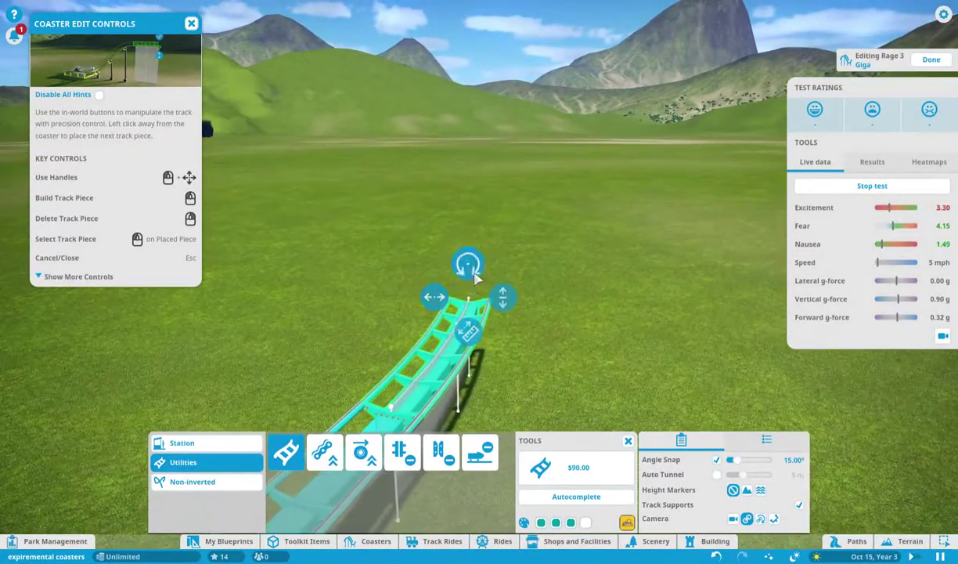
left_click_drag(476, 276, 424, 290)
left_click(576, 233)
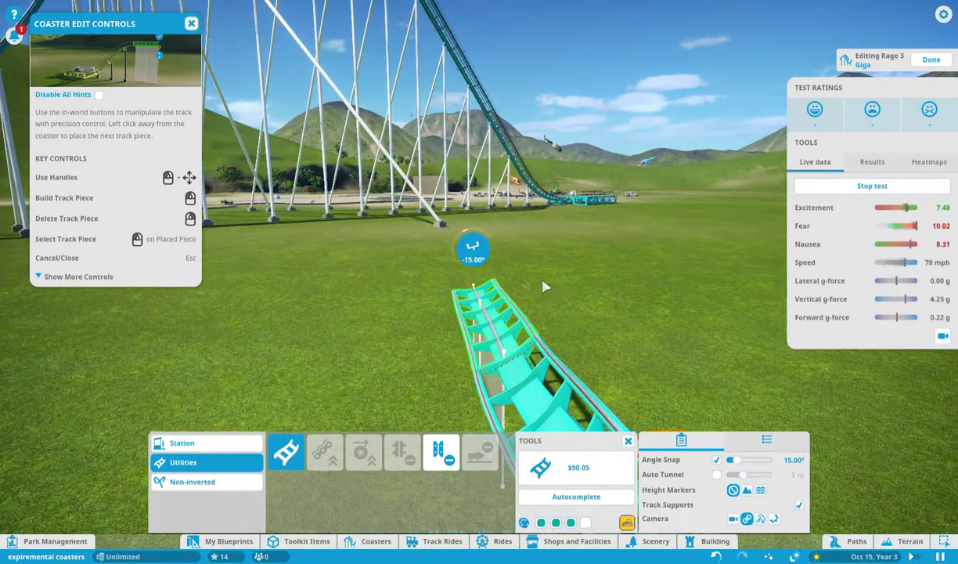
- Build more curved, unbanked and flat pieces climbing at about 24°, then choose the brake piece
left_click(577, 310)
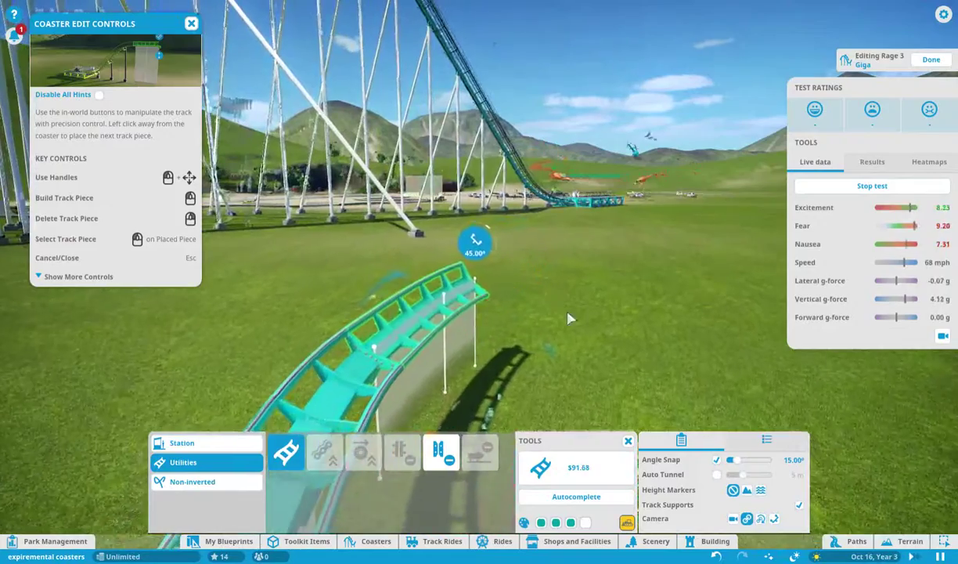
left_click(660, 317)
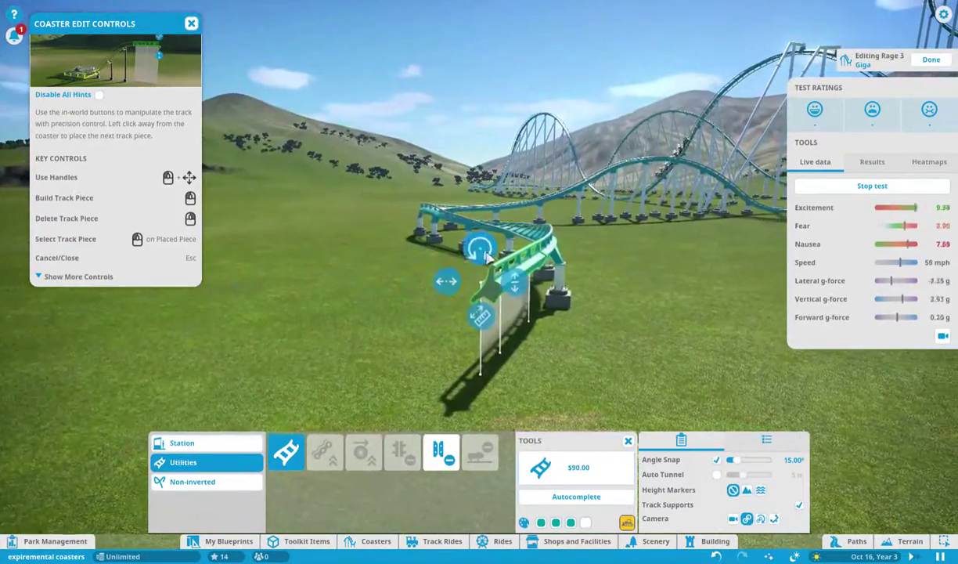
left_click(577, 291)
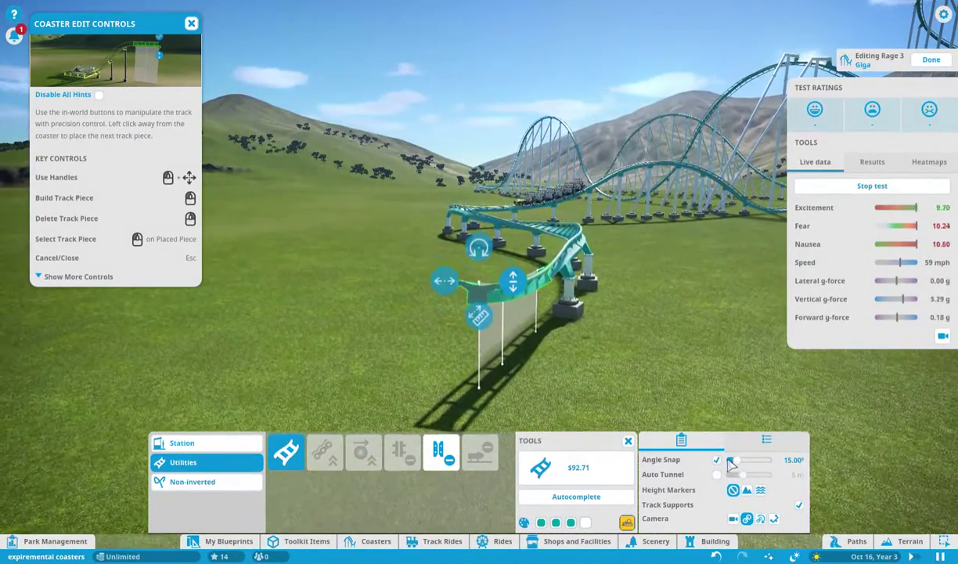
left_click(577, 307)
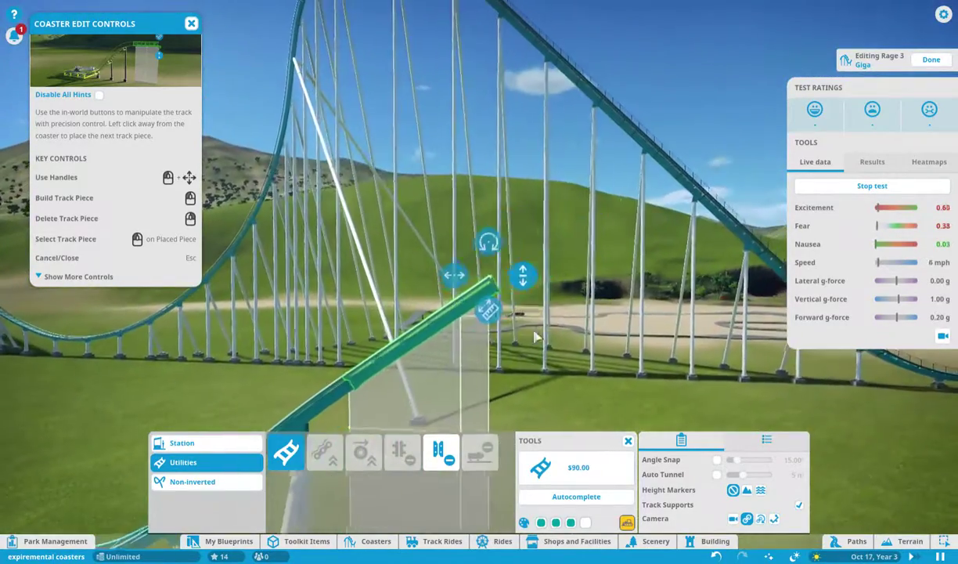
left_click(554, 303)
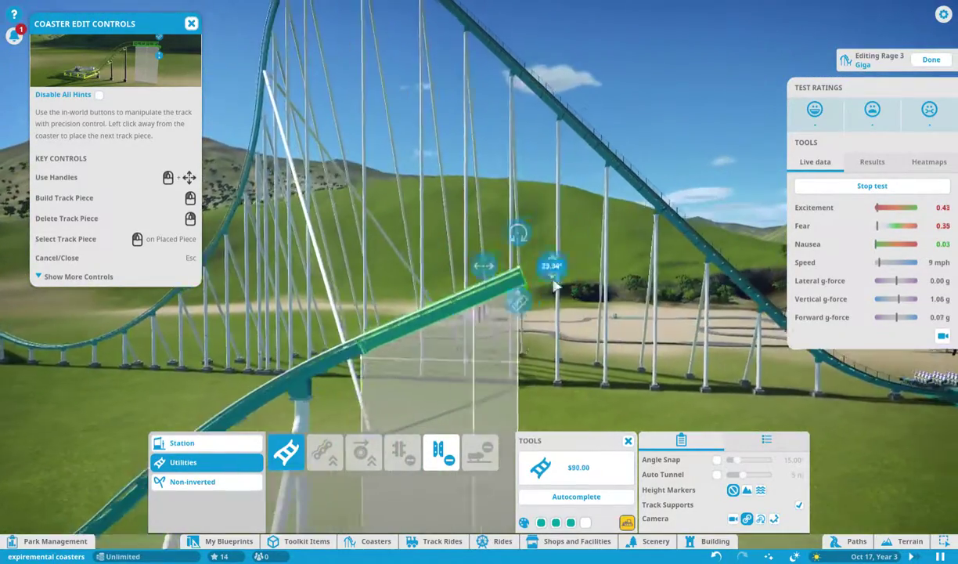
left_click(582, 321)
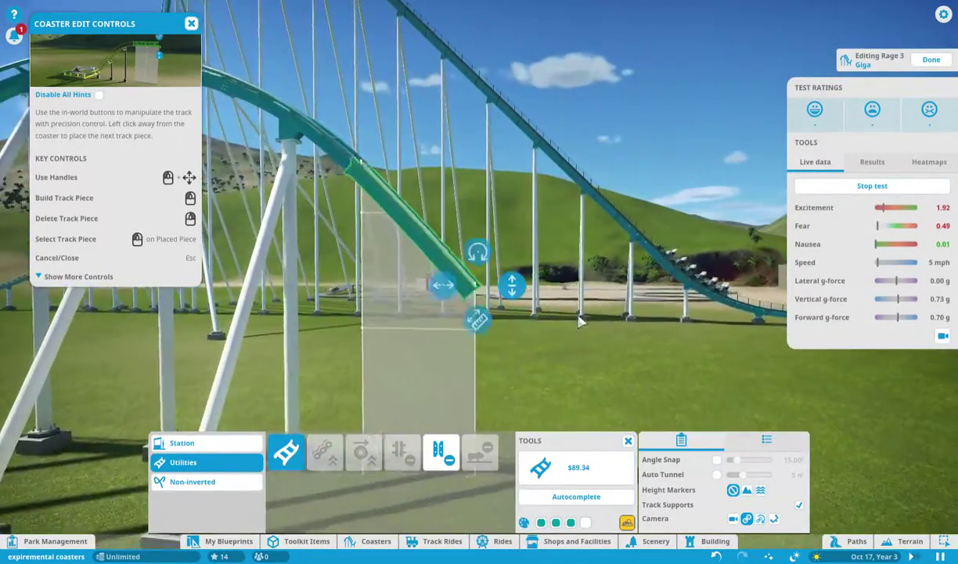
left_click(564, 216)
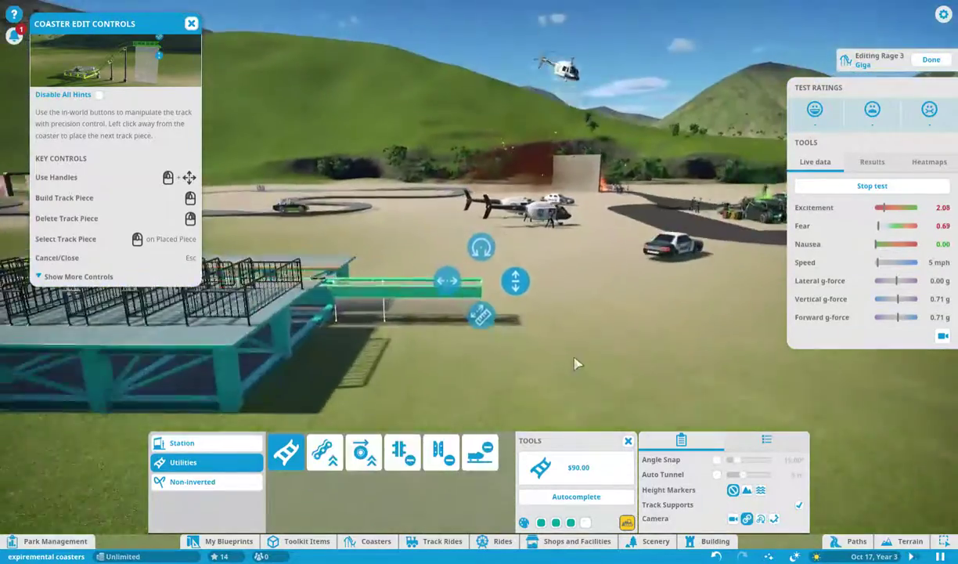
left_click(480, 453)
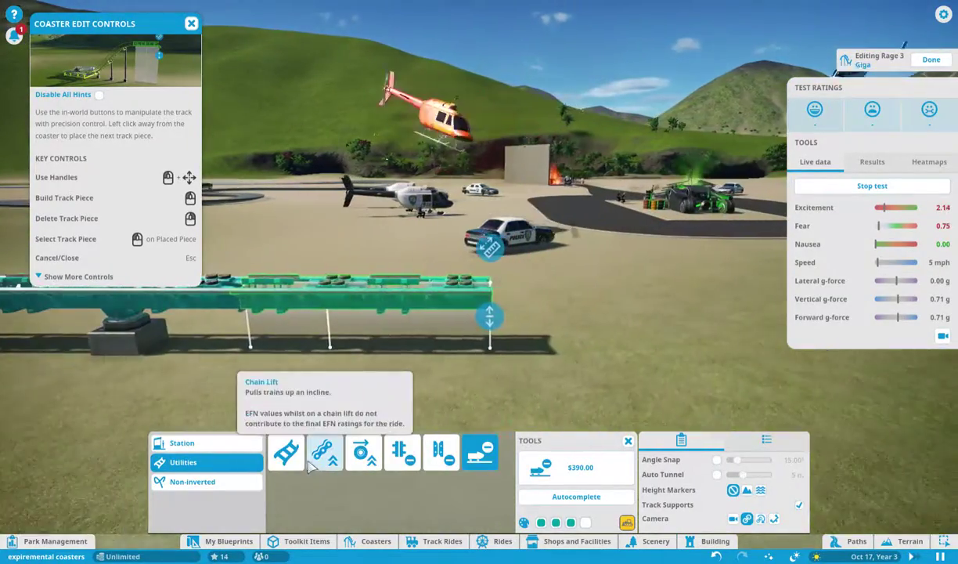
- Build a brake section at the selected track end, then switch back to Standard Track
left_click(561, 206)
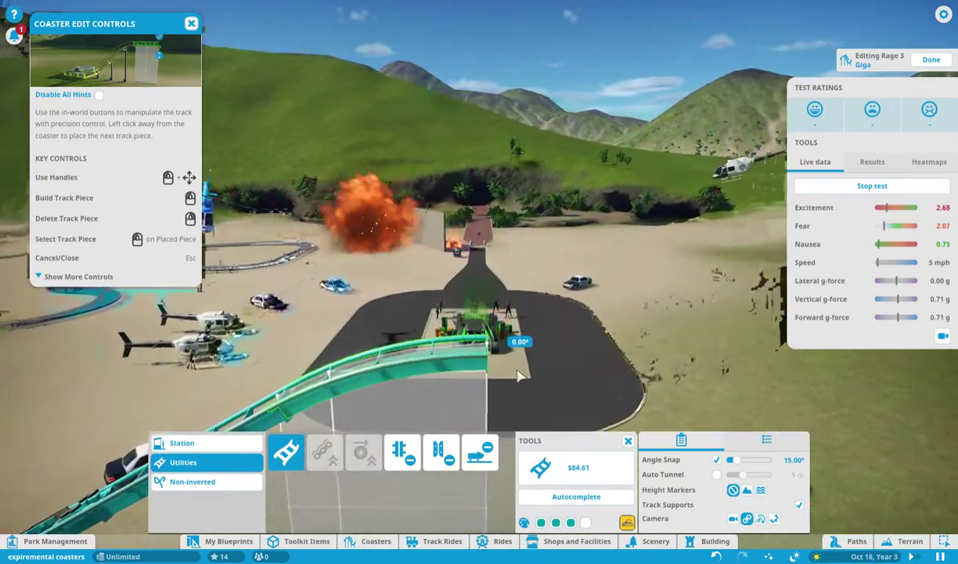
left_click(517, 375)
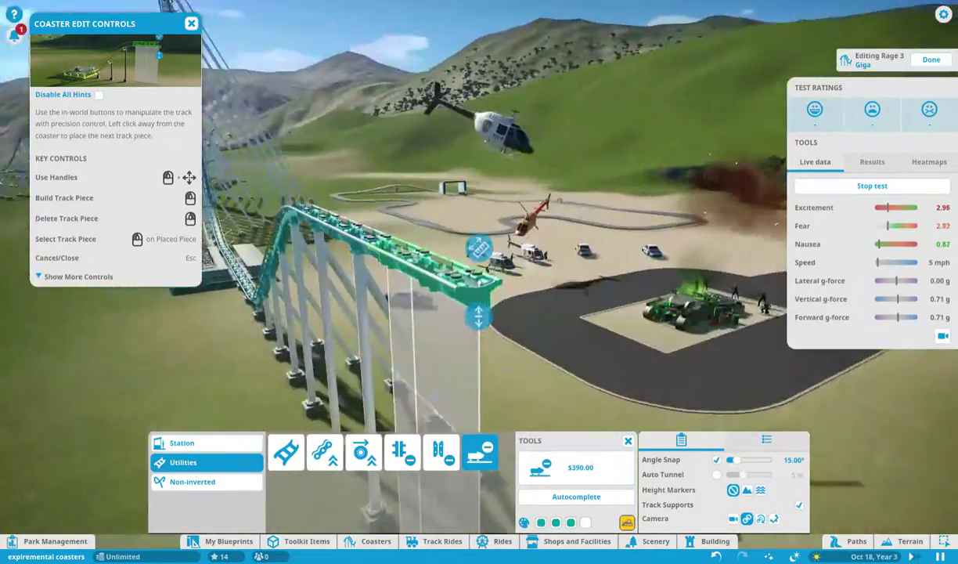
scroll(517, 313, "down", 5)
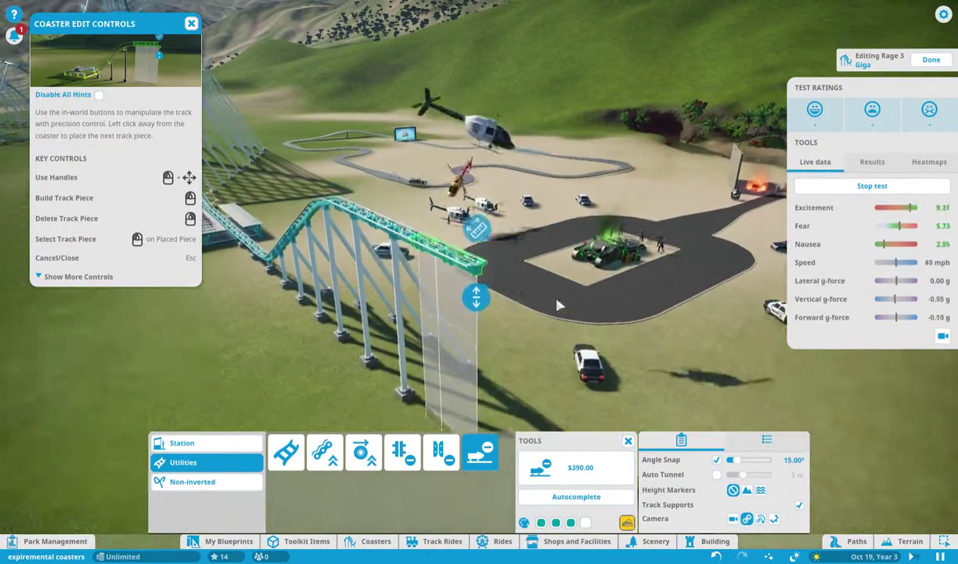
left_click(286, 452)
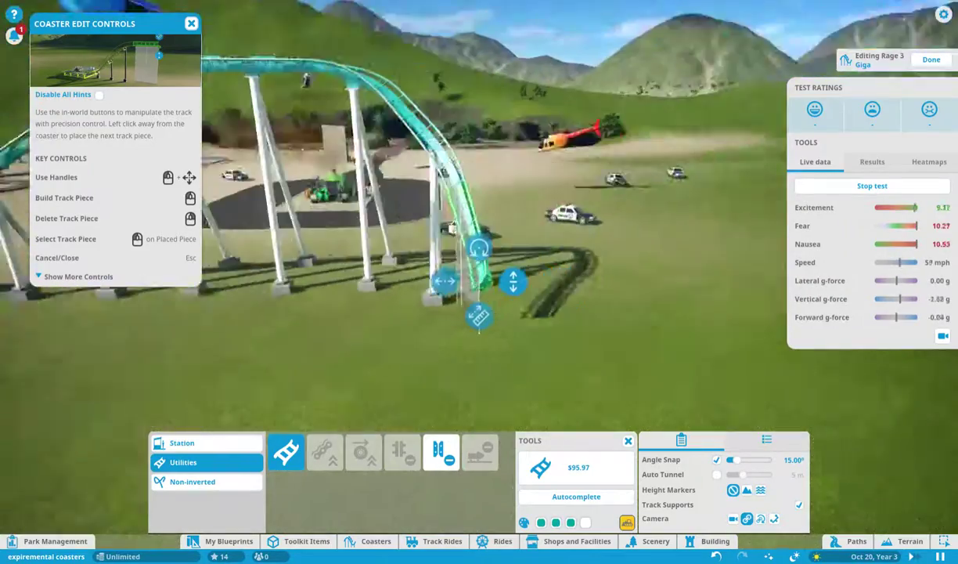
- Add a level $390 brake piece followed by straight pieces pitching downward
left_click(479, 453)
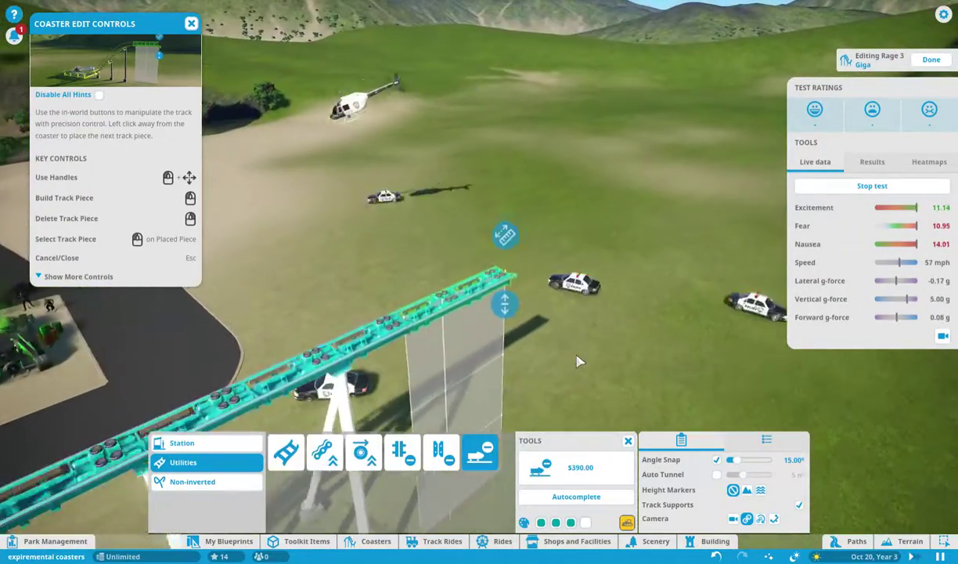
left_click(577, 361)
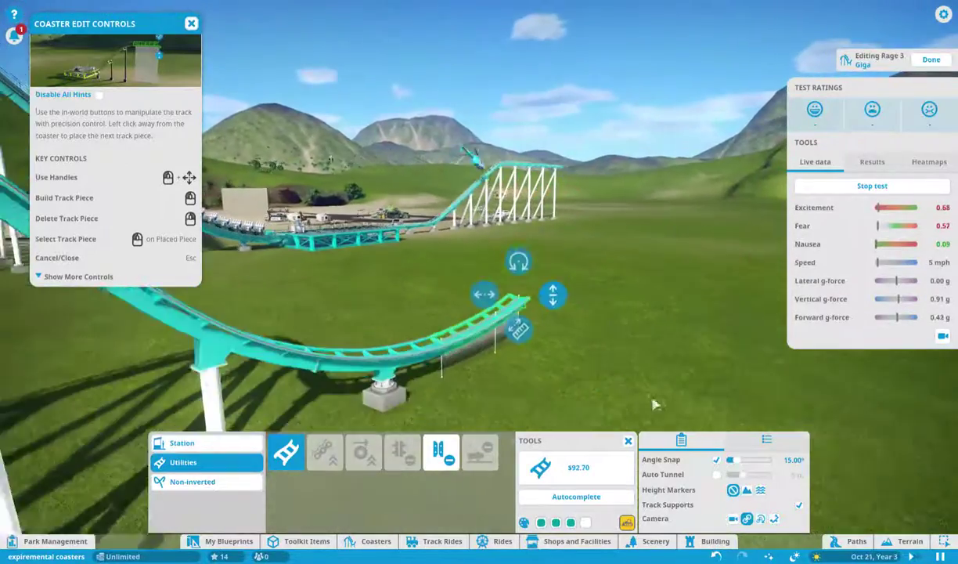
left_click(655, 404)
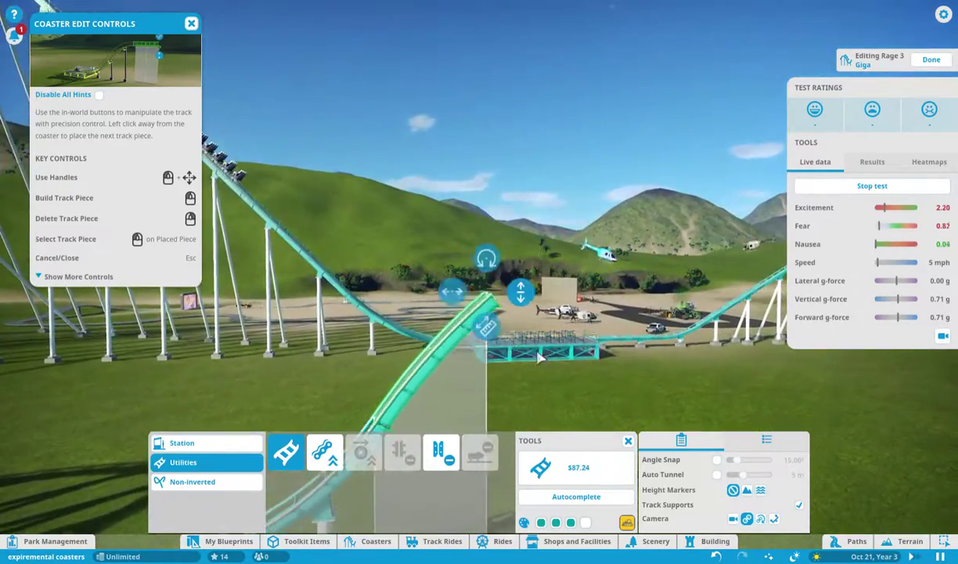
left_click(539, 358)
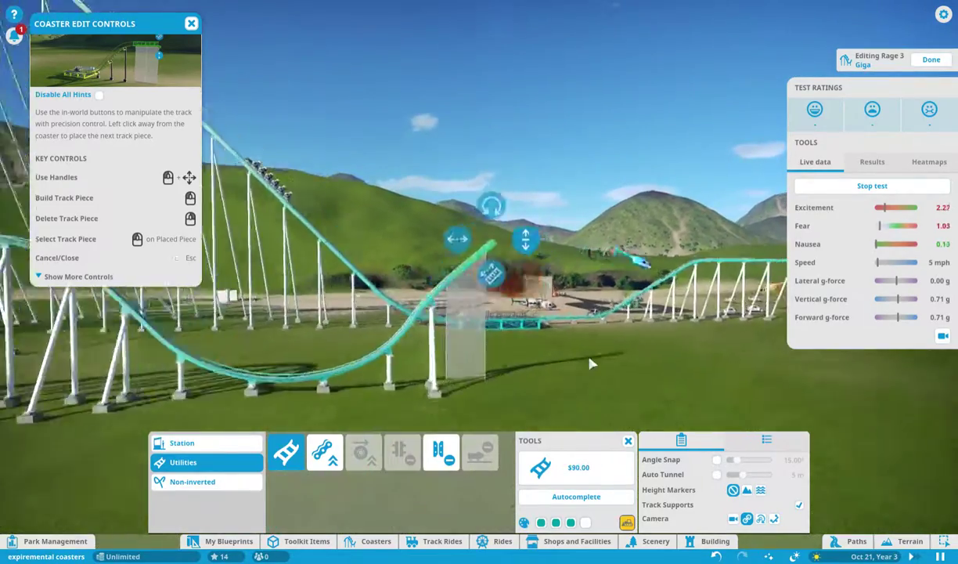
left_click(514, 355)
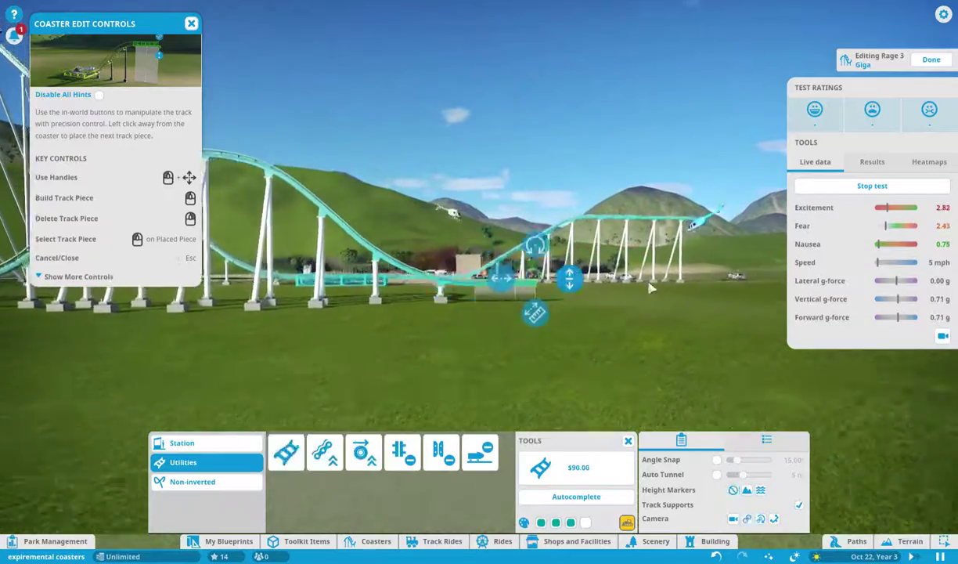
left_click(650, 288)
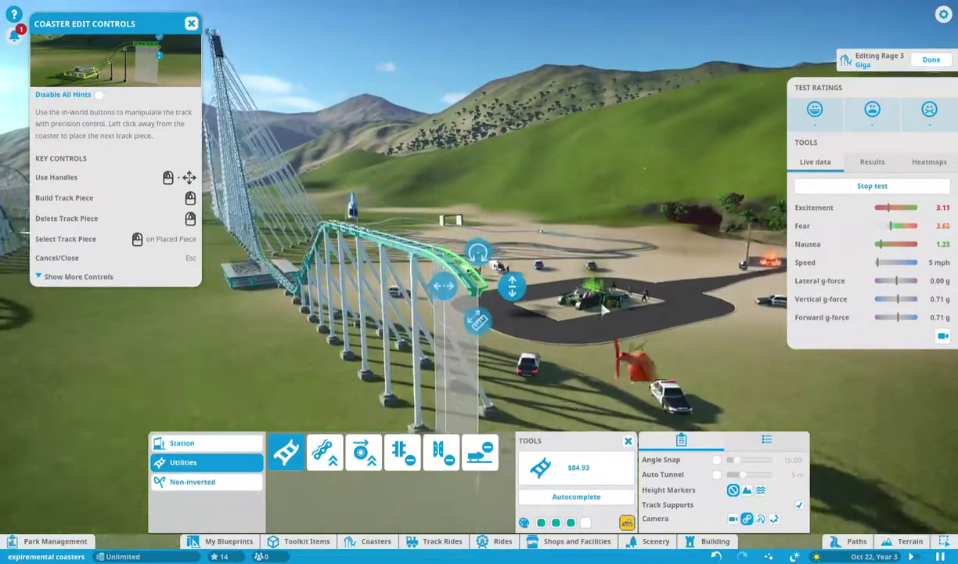
- Re-enable Angle Snap, build a -60° drop, and place the final piece closing the circuit
left_click(717, 460)
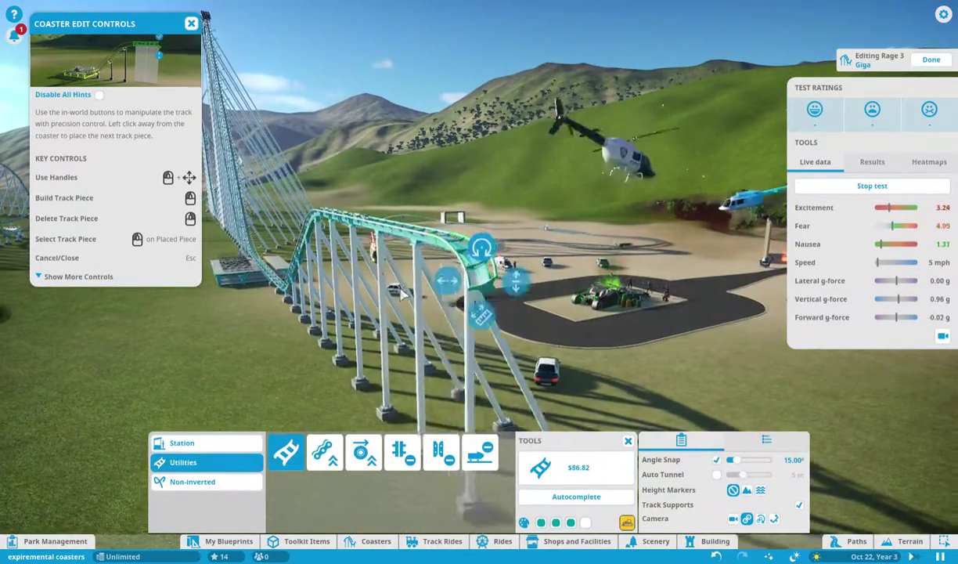
left_click_drag(516, 282, 516, 329)
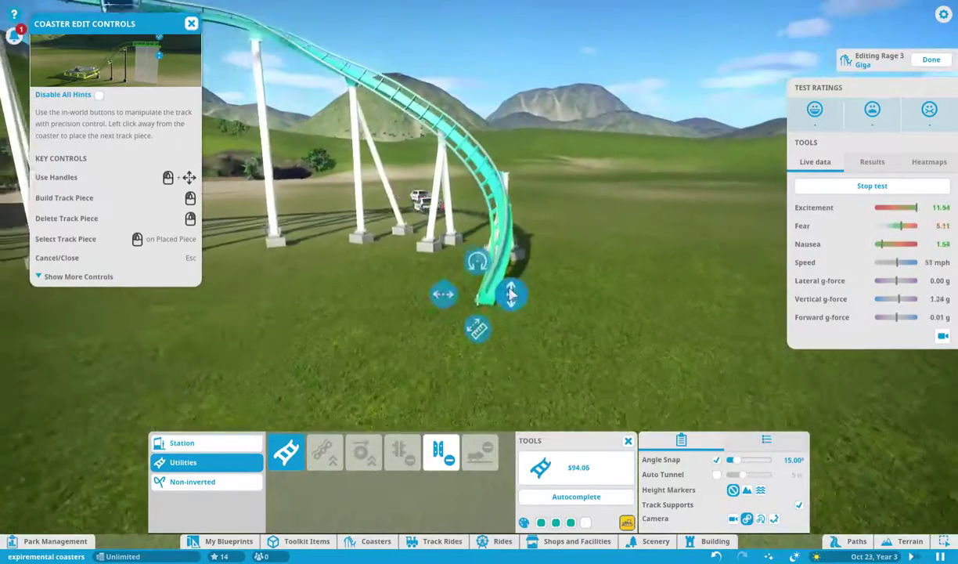
mouse_move(511, 295)
left_mouse_down()
mouse_move(515, 272)
mouse_move(470, 289)
left_mouse_up()
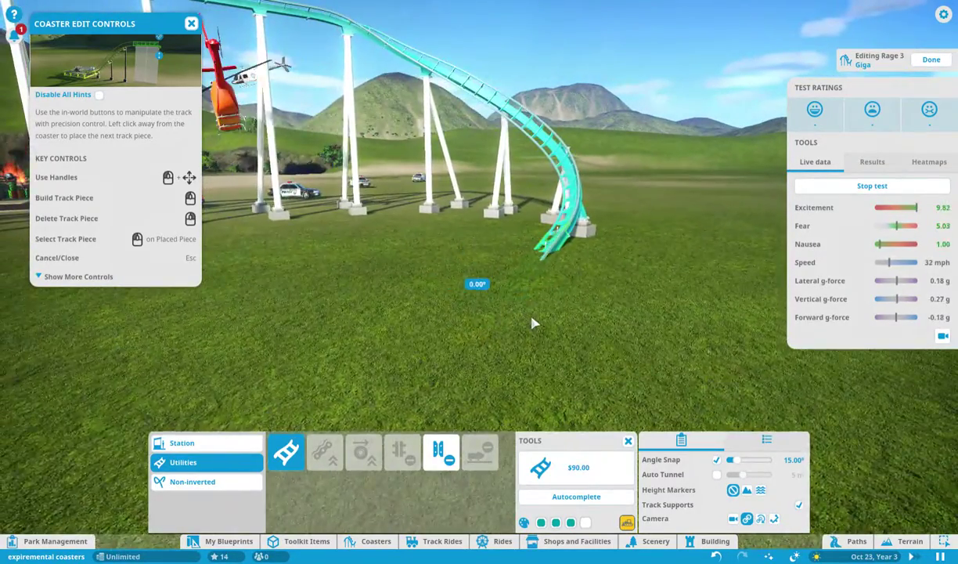
left_click(533, 322)
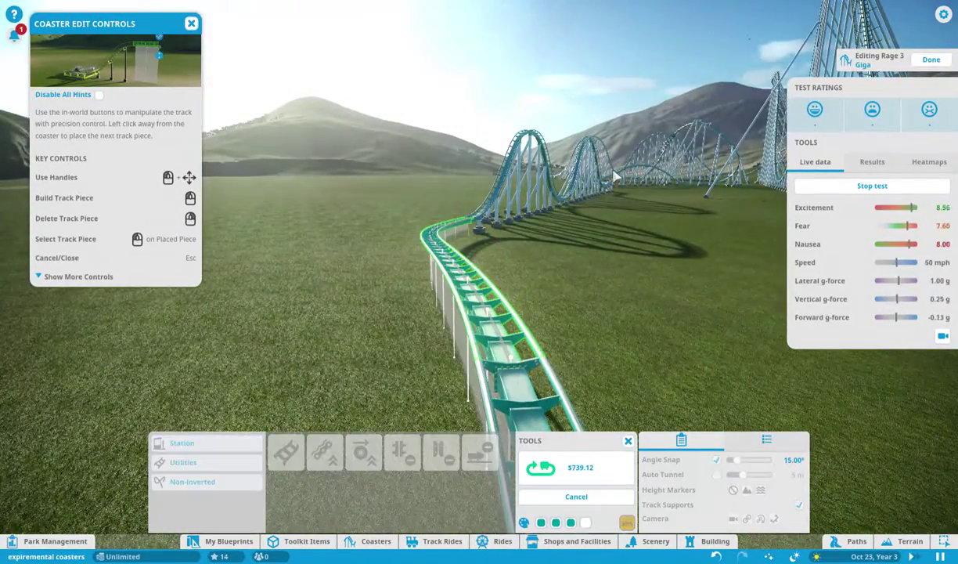
left_click(617, 177)
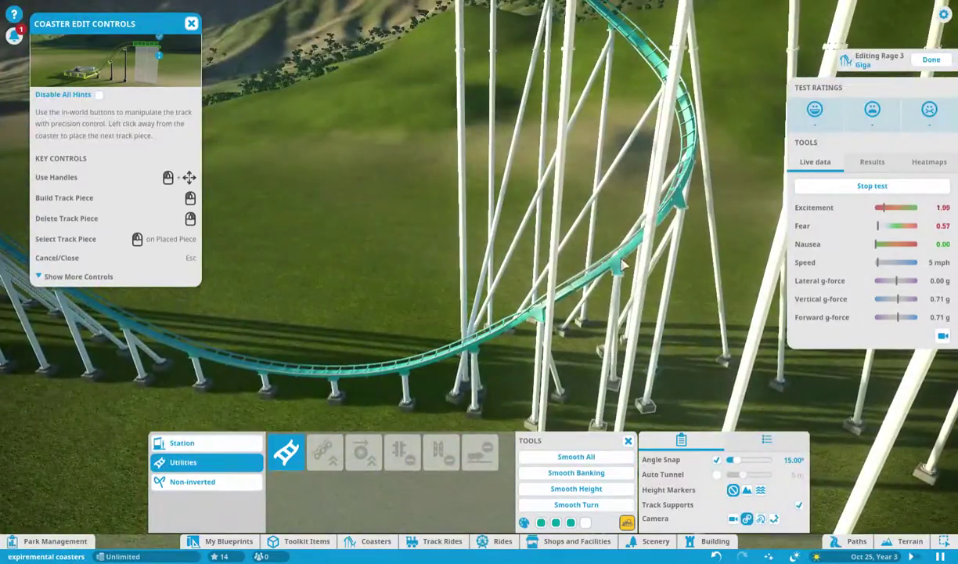
- Smooth the entire Giga track and ride along with the test train from the on-ride camera
left_click(623, 266)
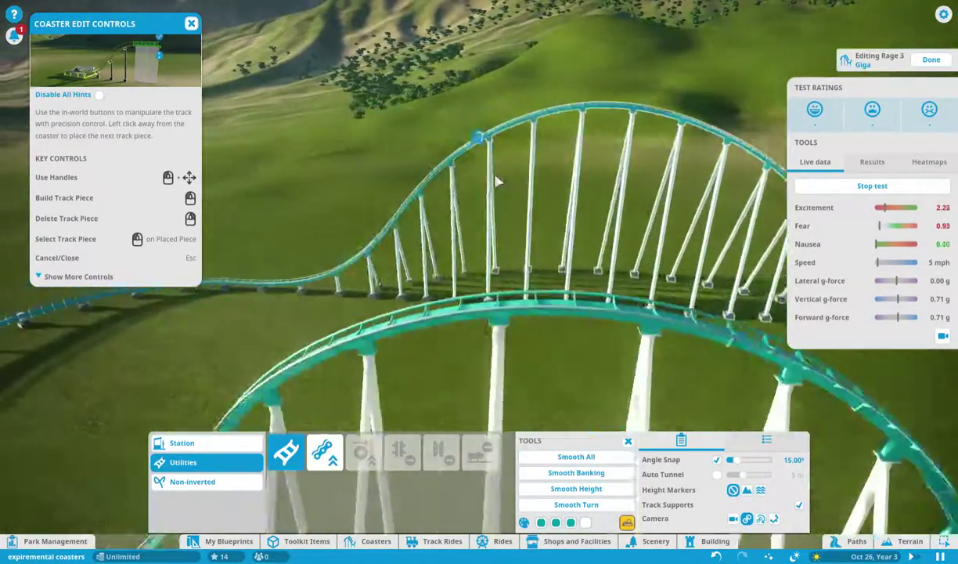
left_click(579, 458)
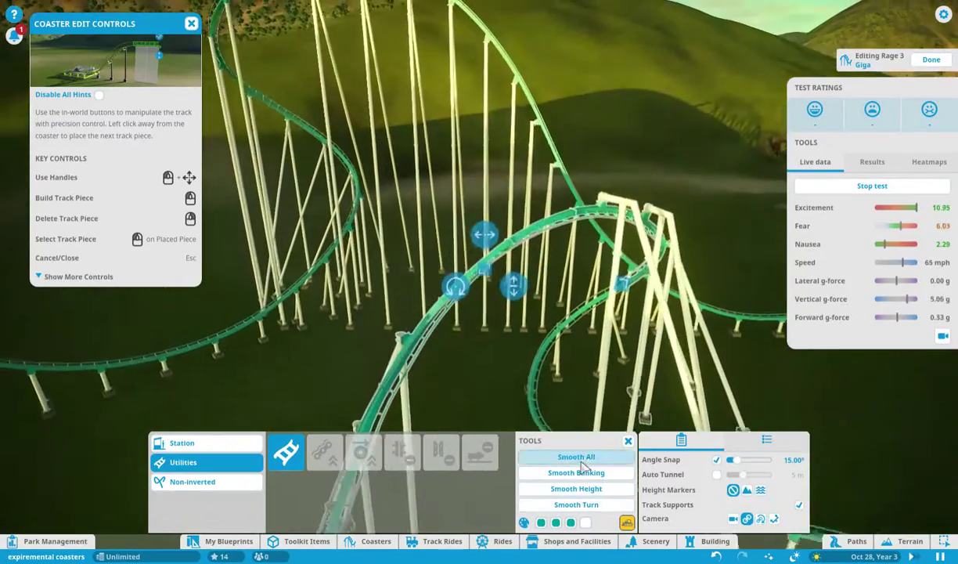
left_click(586, 461)
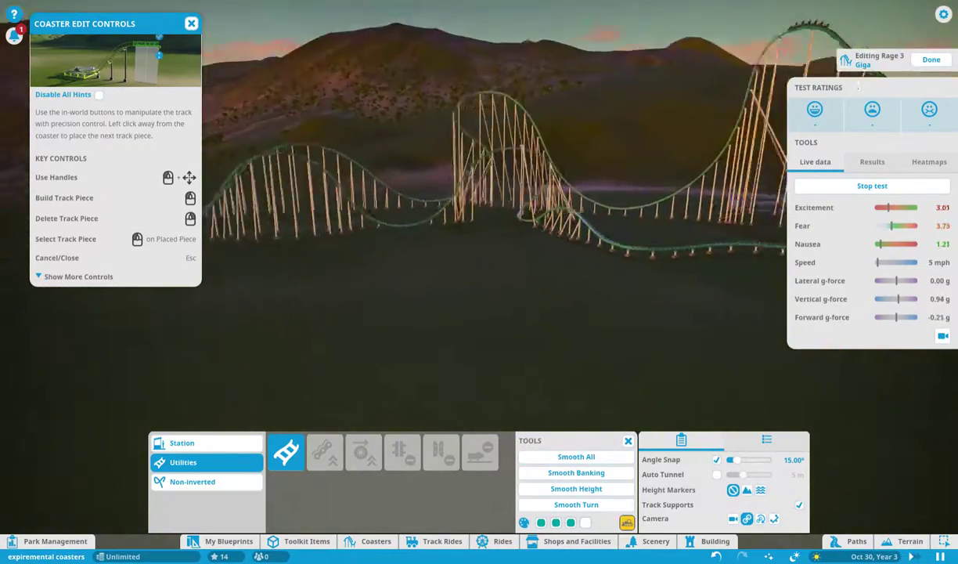
left_click(943, 335)
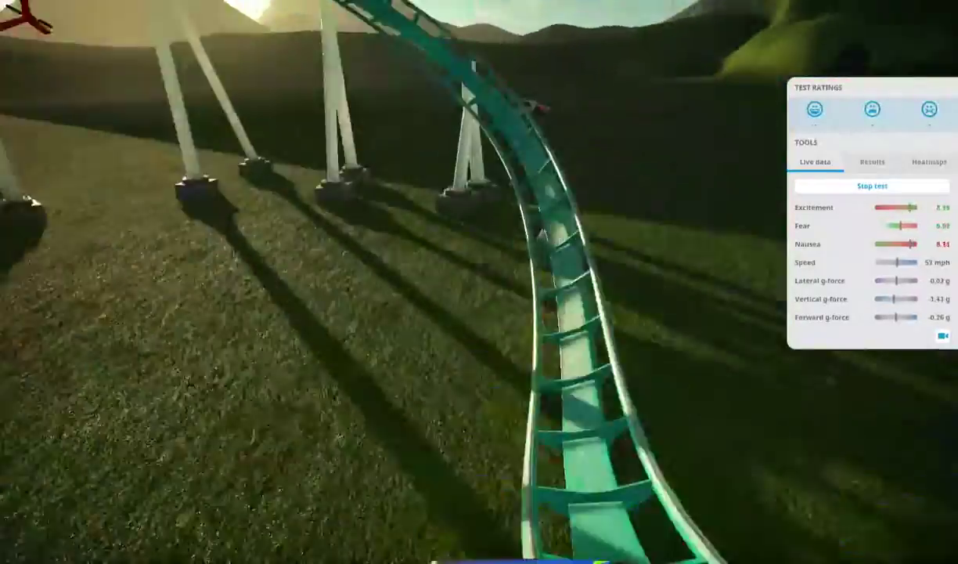
- Leave the on-ride view, smooth the whole track again, and ride the test train
key("Escape")
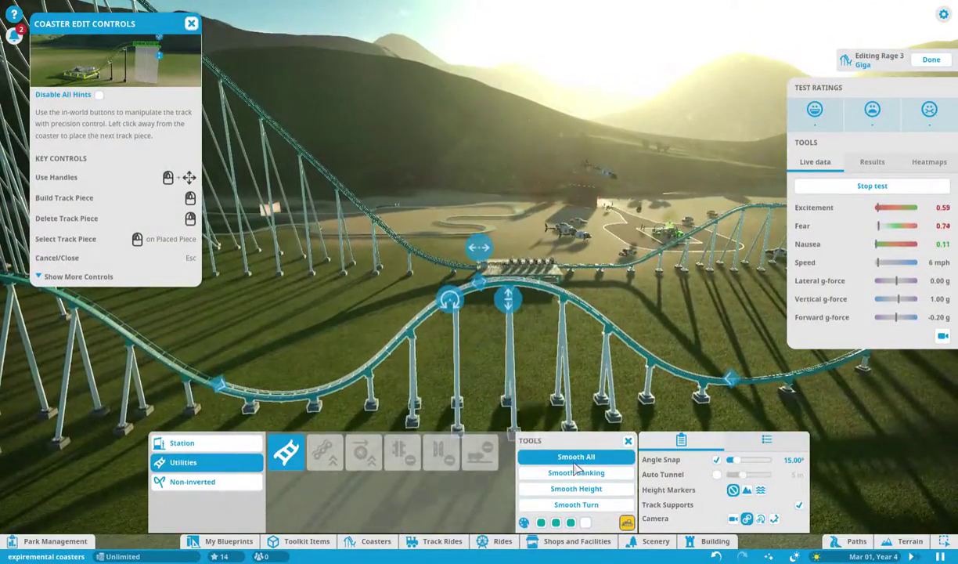
left_click(574, 462)
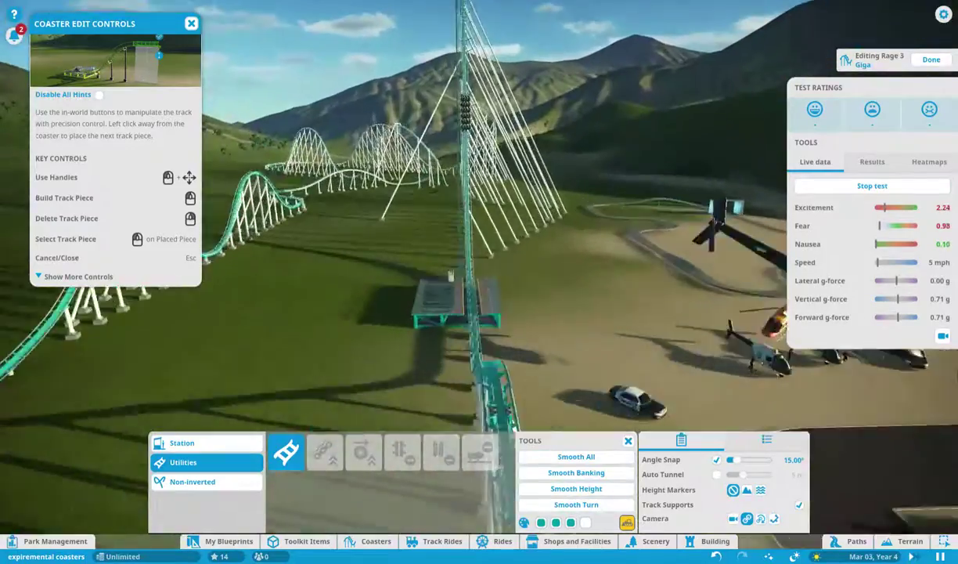
left_click(944, 335)
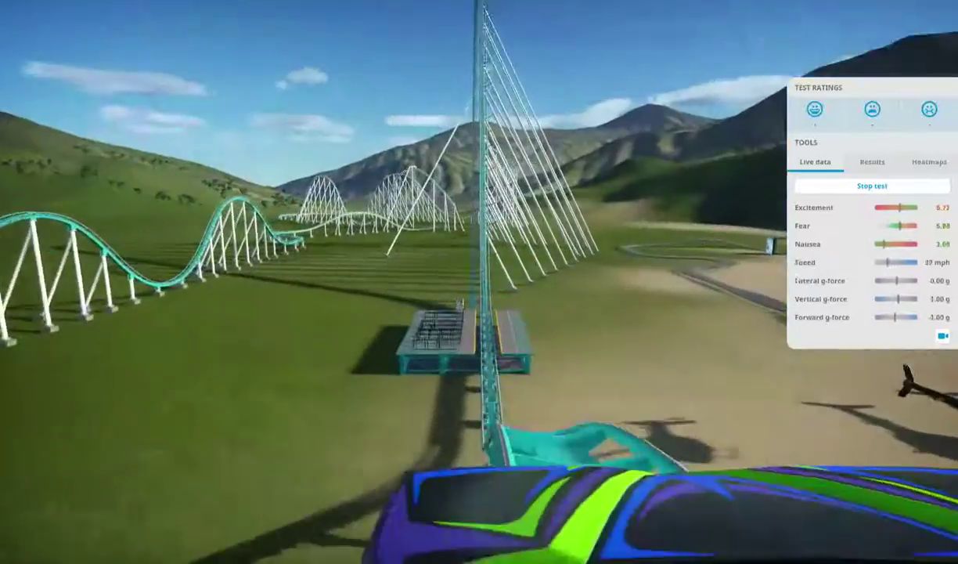
- Finish track editing, set Rage 3 to 4 trains of 6 cars, and pick up the coaster to move it
key("Escape")
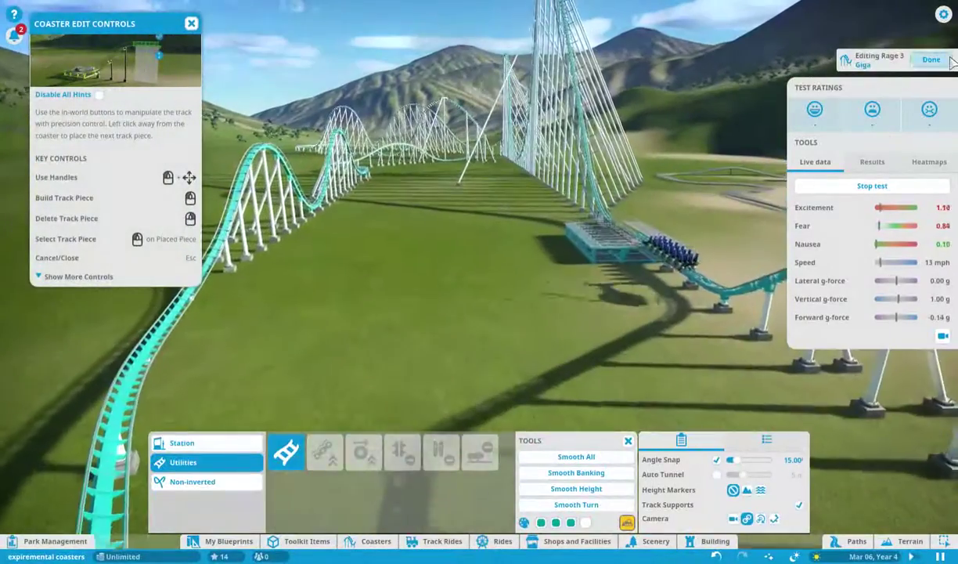
key("Escape")
left_click(910, 120)
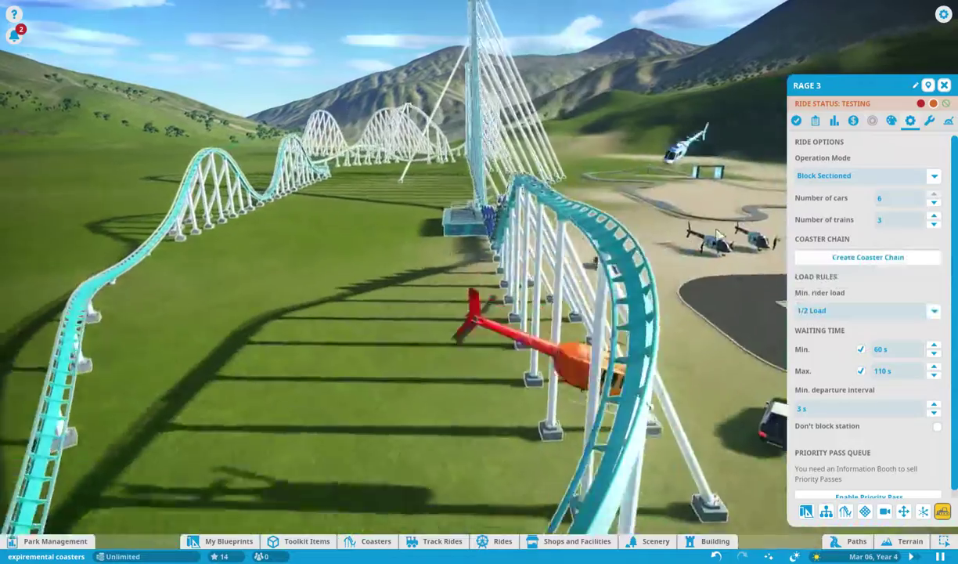
left_click(935, 215)
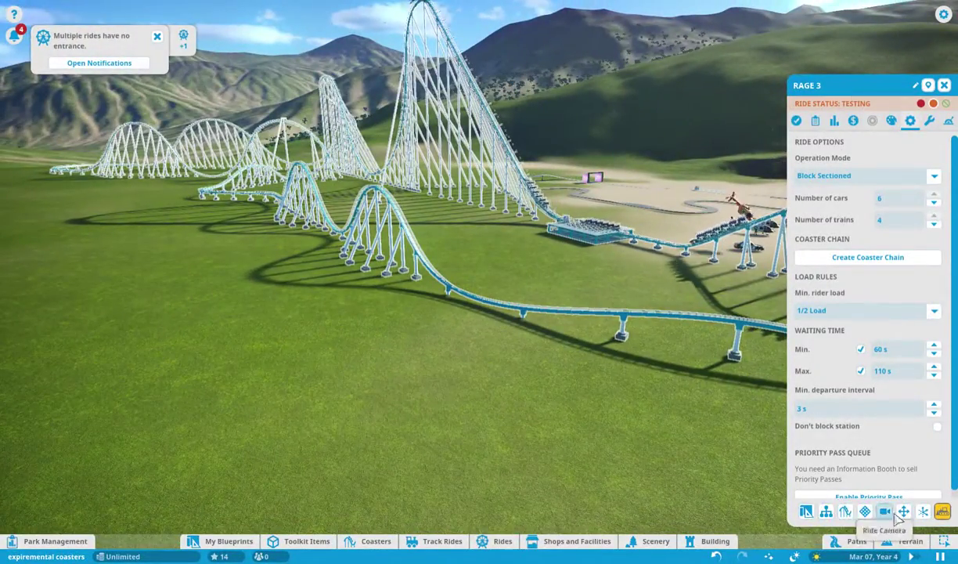
left_click(923, 511)
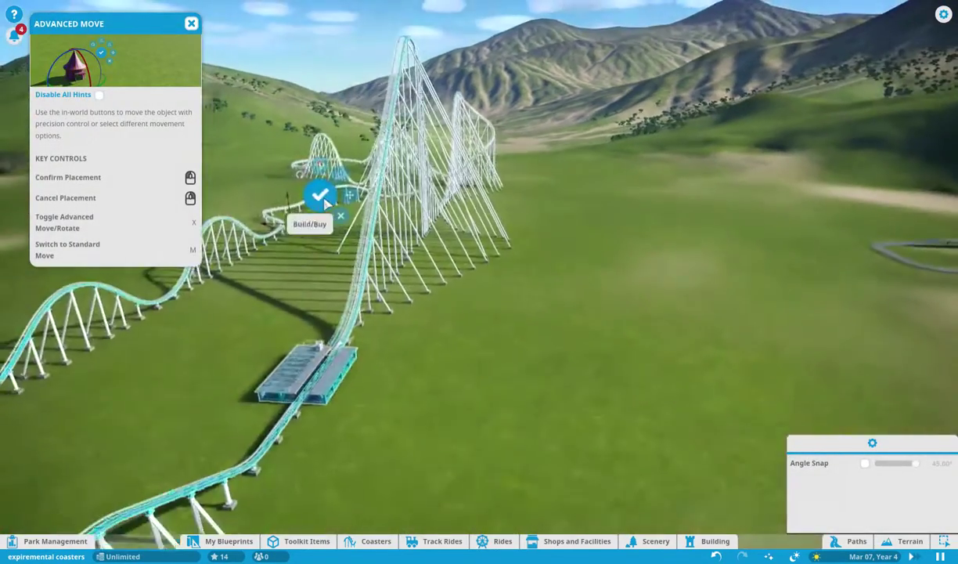
- Confirm the Advanced Move placement of Rage 3 at its new spot
left_click(321, 193)
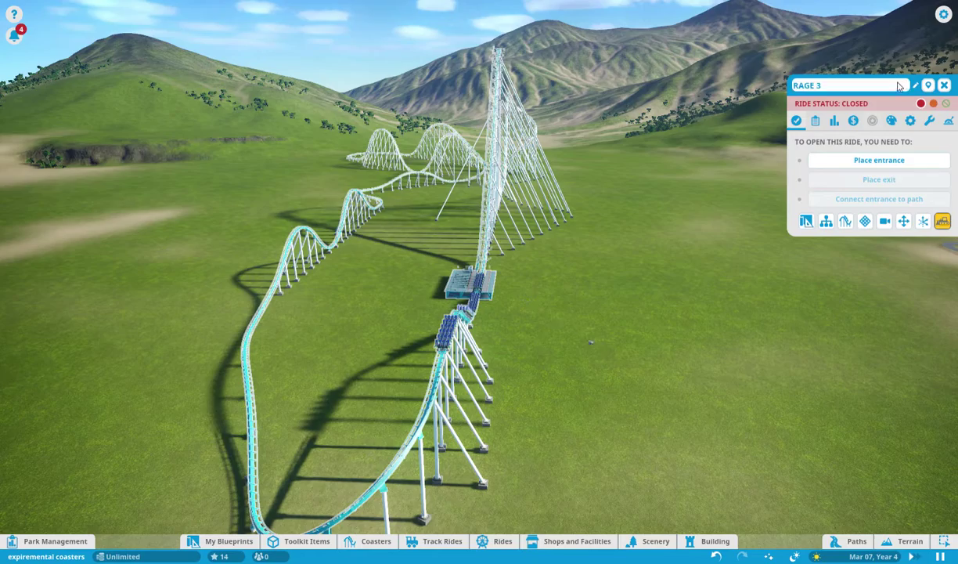